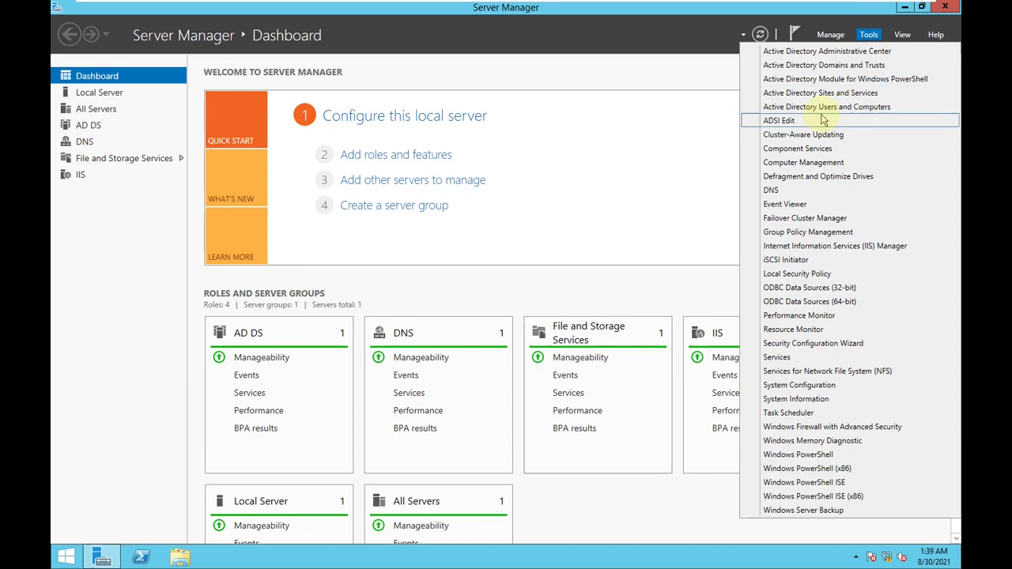
Open Active Directory Users and Computers and display the Users container of the sarwaratech.local domain
left_click(822, 111)
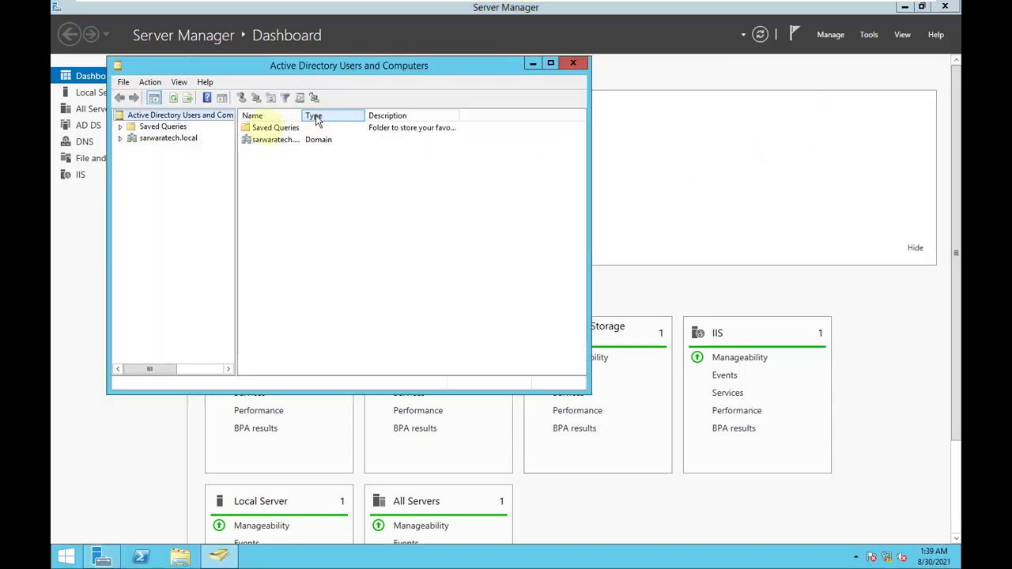
left_click_drag(281, 66, 487, 127)
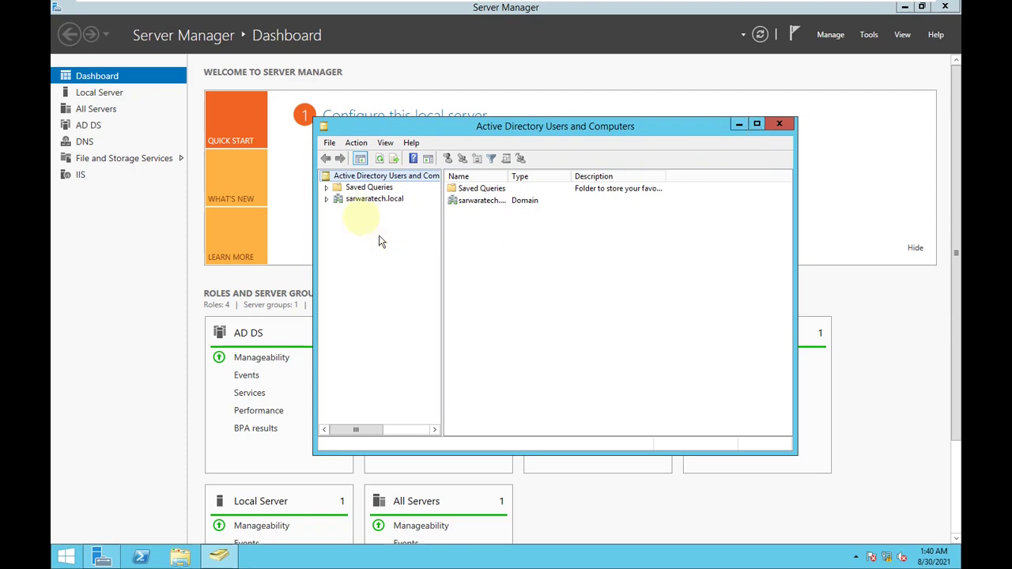
left_click(327, 200)
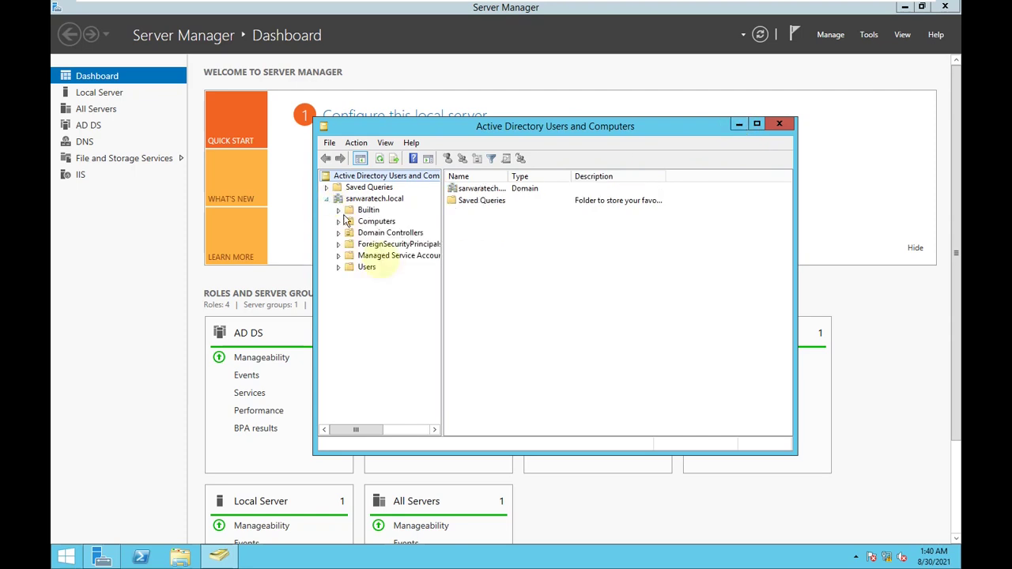
left_click(349, 271)
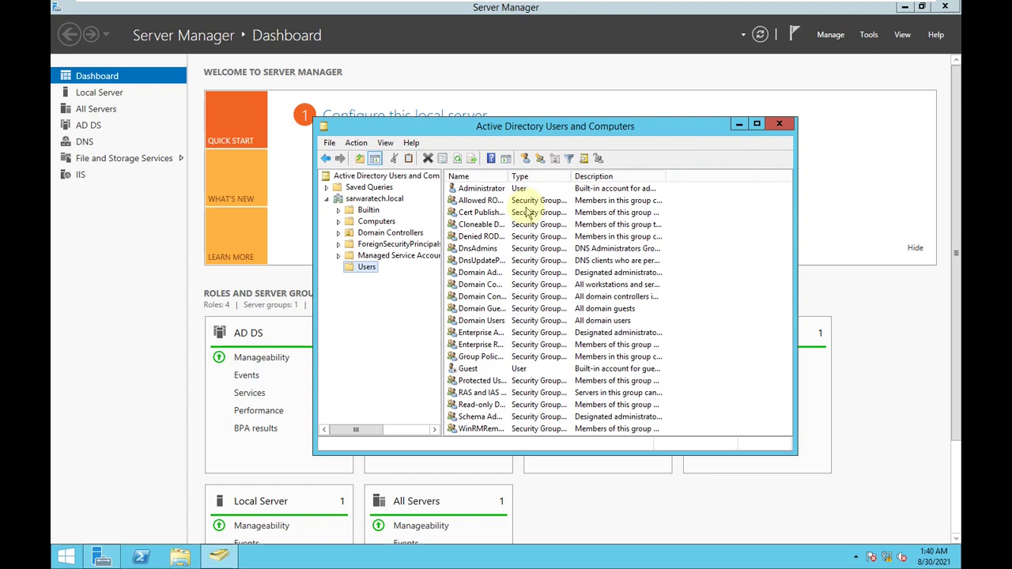
Begin a new user in the Users container with first name test1 and user logon name test1
left_click(525, 159)
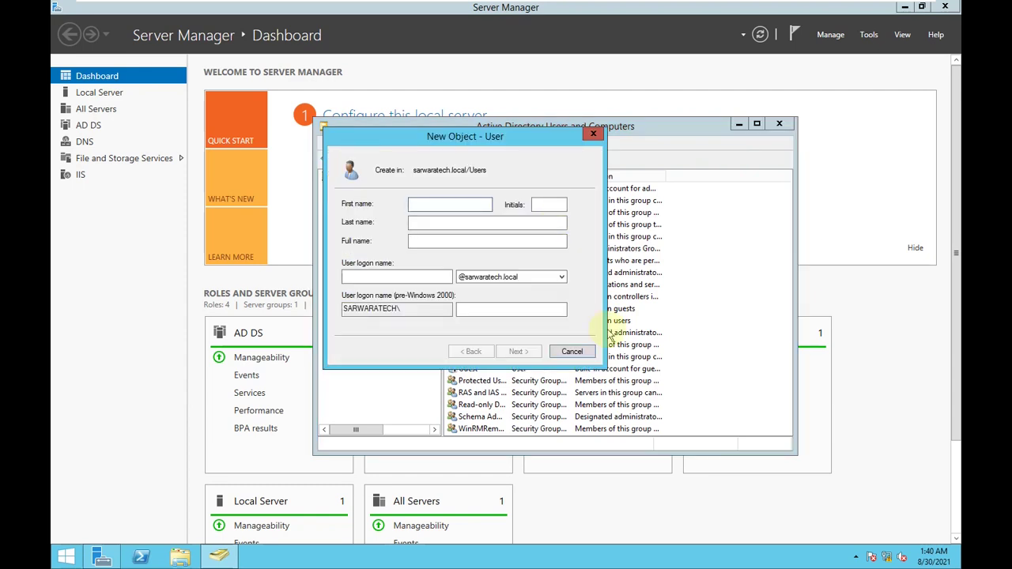
type("test1")
key("Tab")
key("Tab")
key("Tab")
key("Tab")
type("test1")
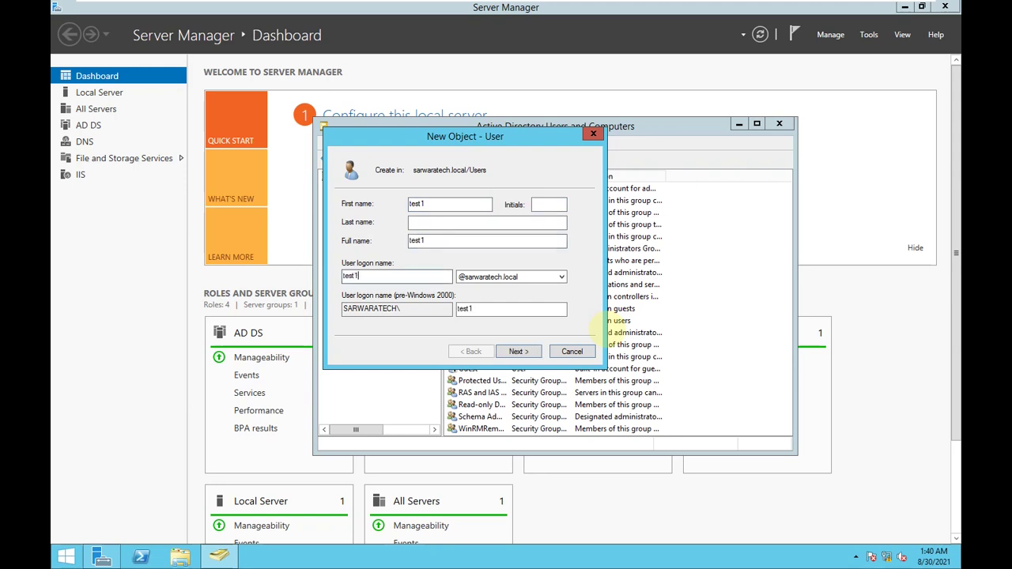
key("Return")
Enter and confirm the account password, turn off the forced password change at next logon, finish the user and close the console
type("•••••••")
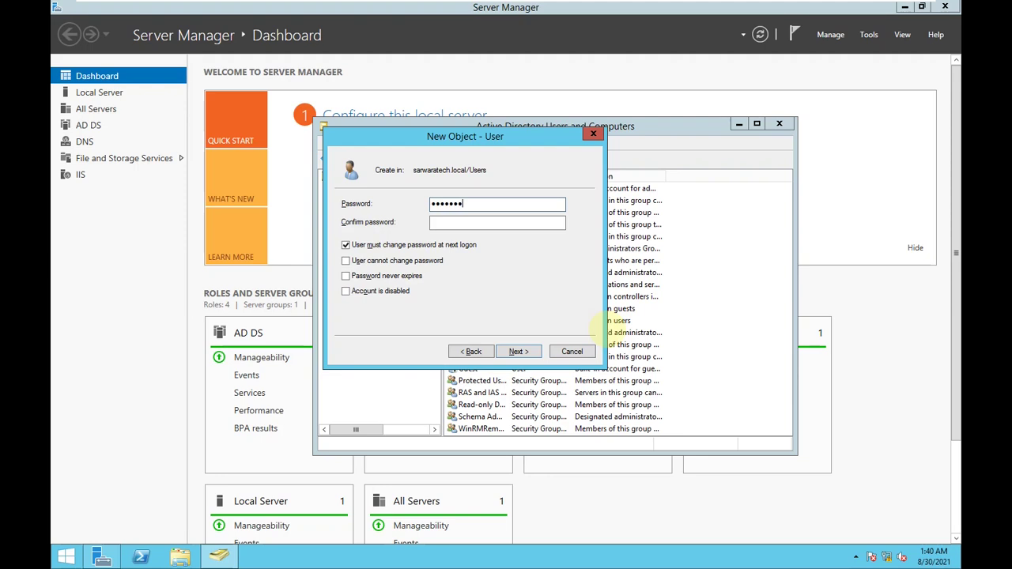
key("Tab")
type("•••••••")
key("Tab")
key("space")
key("Return")
key("Return")
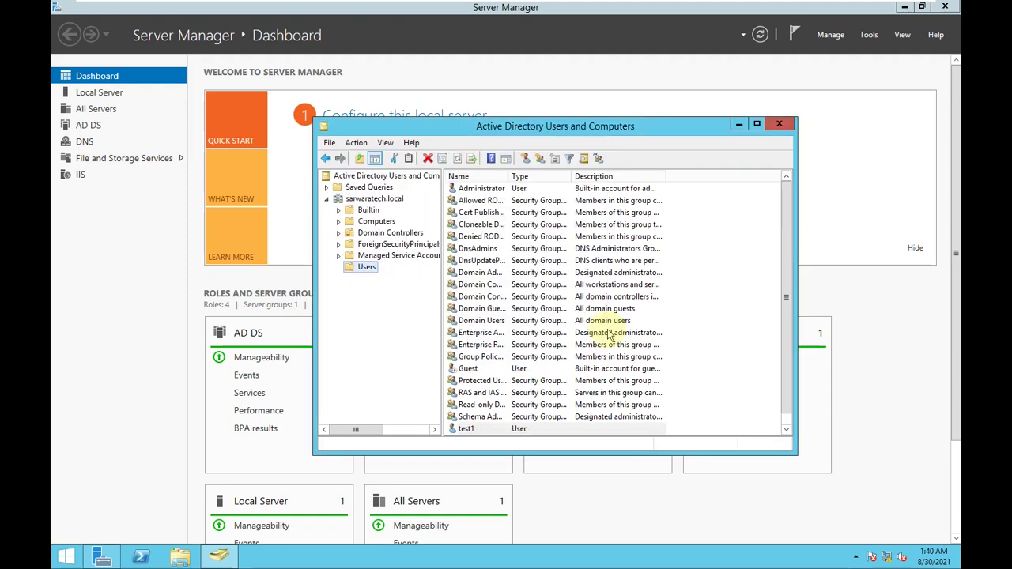
left_click(779, 124)
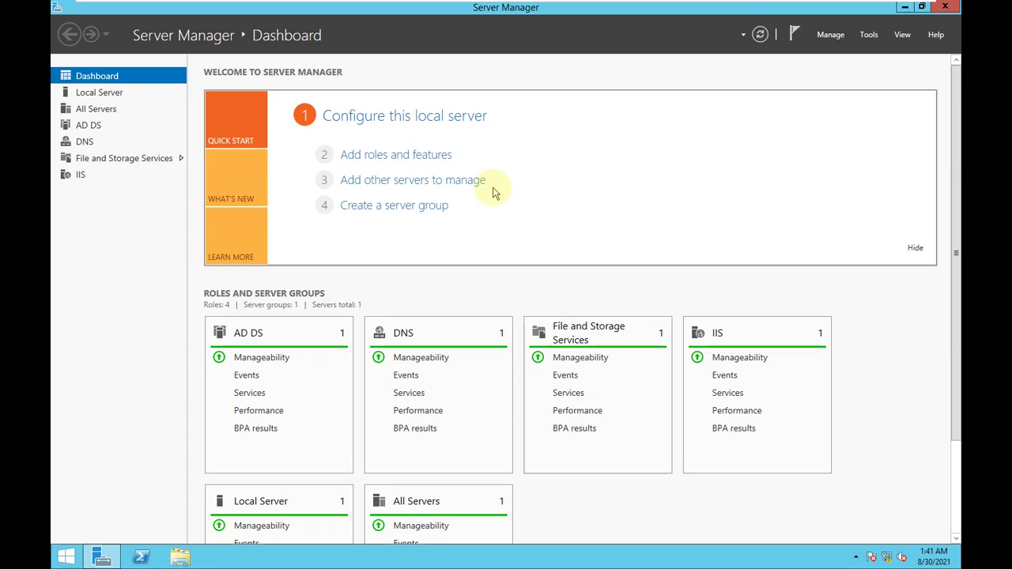
Review the server roles on dc-2.sarwaratech.local in the Add Roles and Features Wizard, then cancel the wizard
left_click(420, 160)
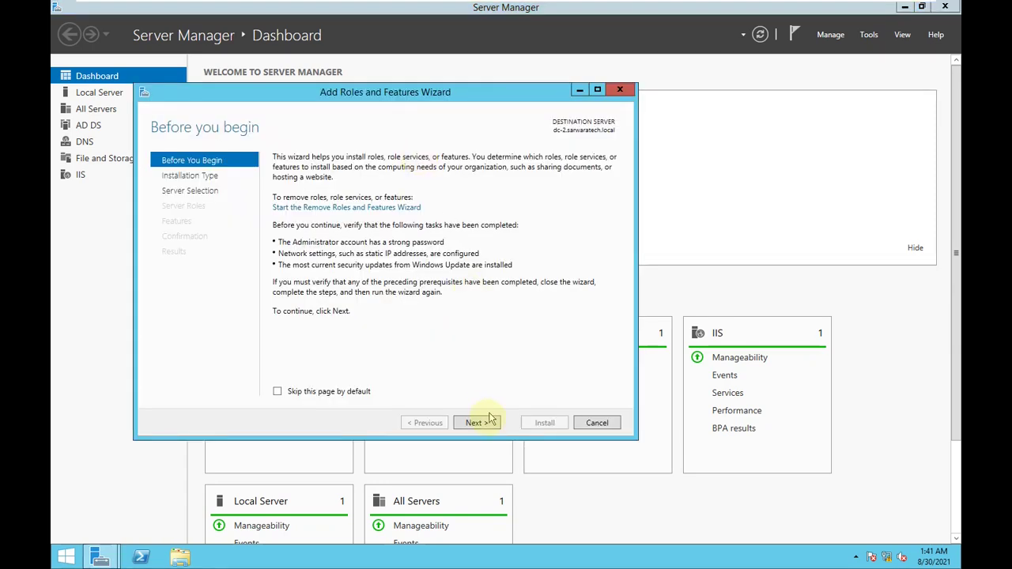
left_click(476, 423)
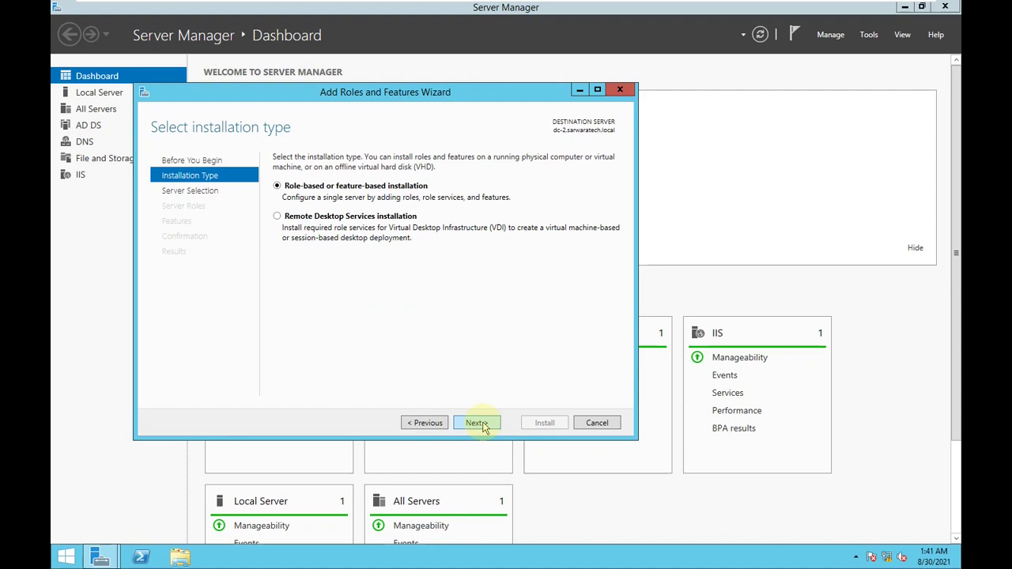
left_click(476, 423)
left_click(482, 425)
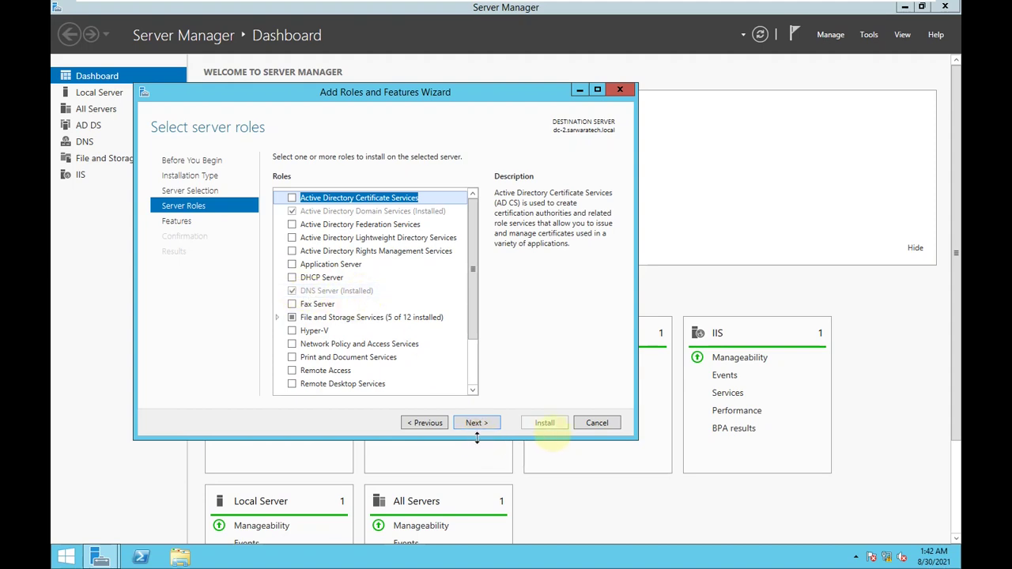
left_click(597, 423)
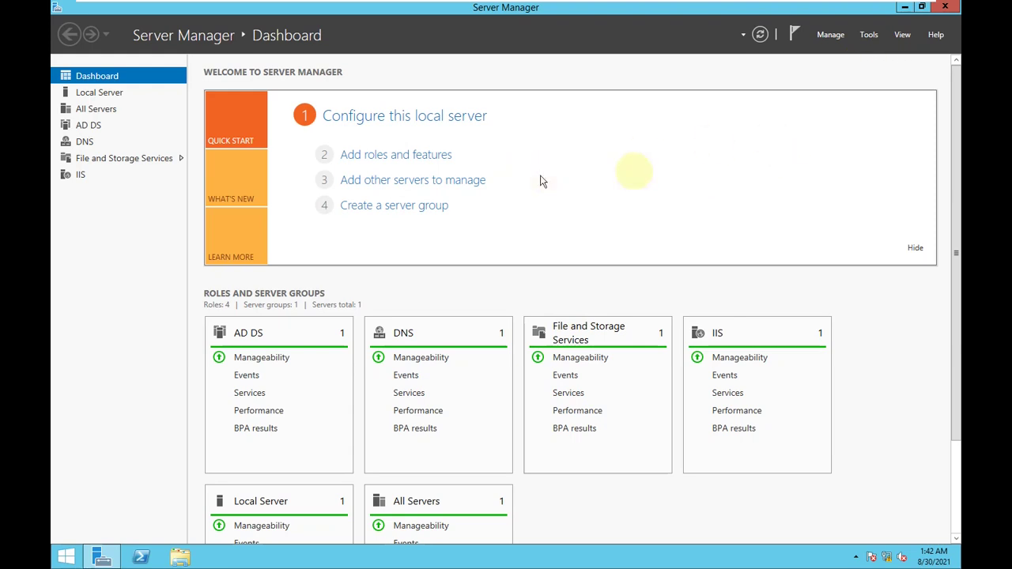
Open DNS Manager and move its window towards the middle of the desktop
left_click(869, 35)
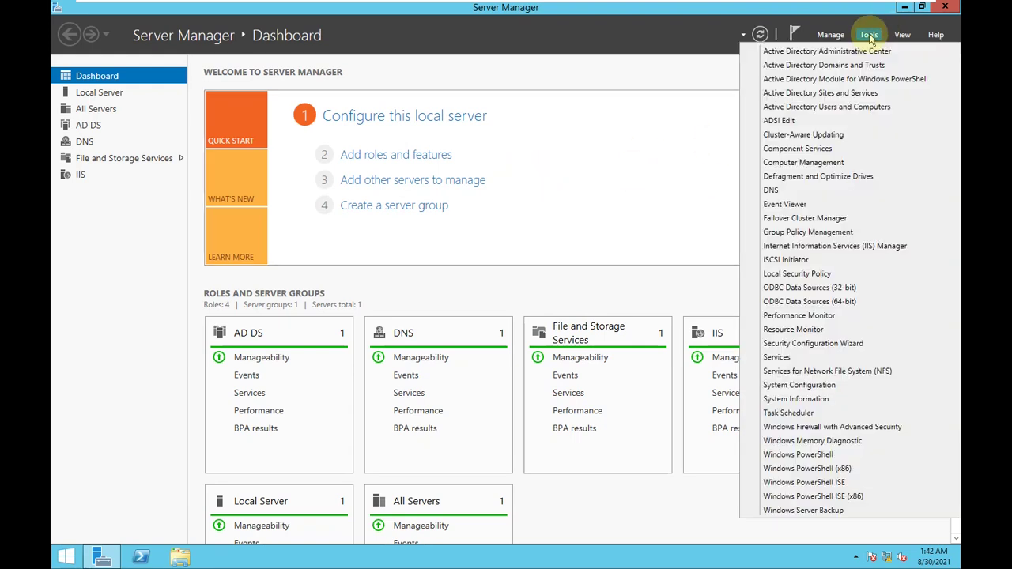
left_click(775, 196)
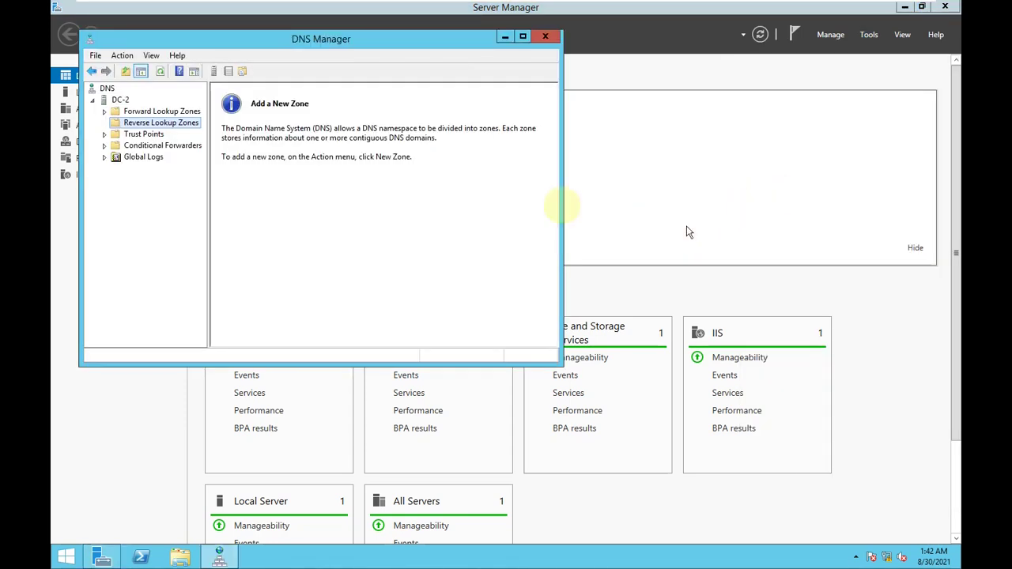
left_click_drag(296, 39, 463, 97)
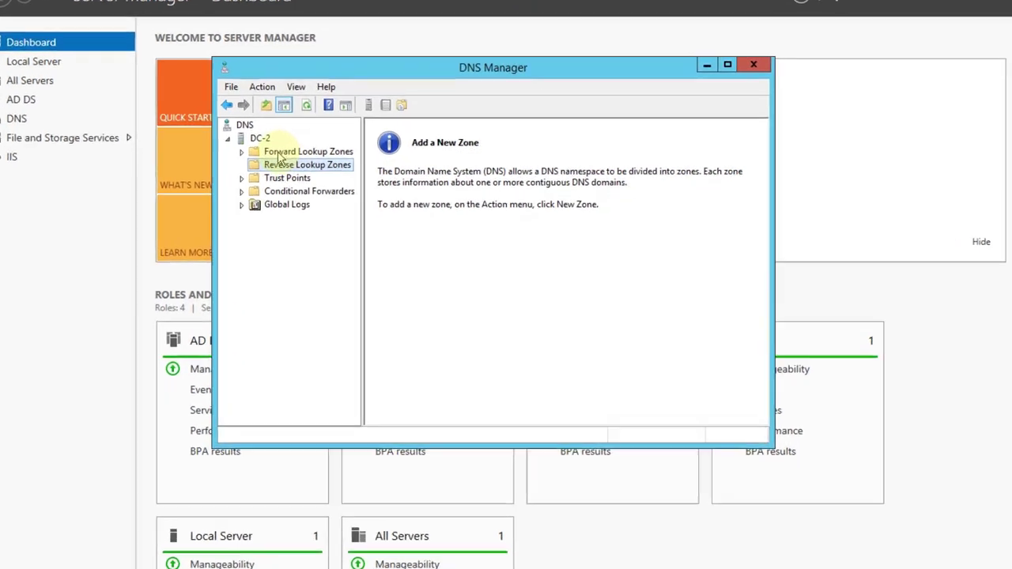
Examine the forward and reverse lookup zones of DC-2, including the zone type, status and DNSSEC columns
left_click(311, 171)
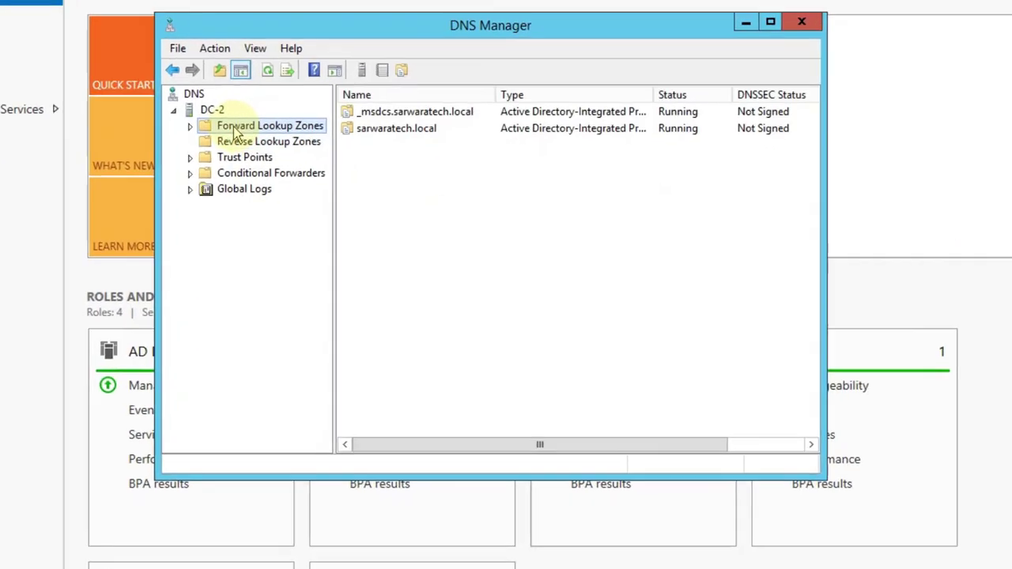
left_click(238, 147)
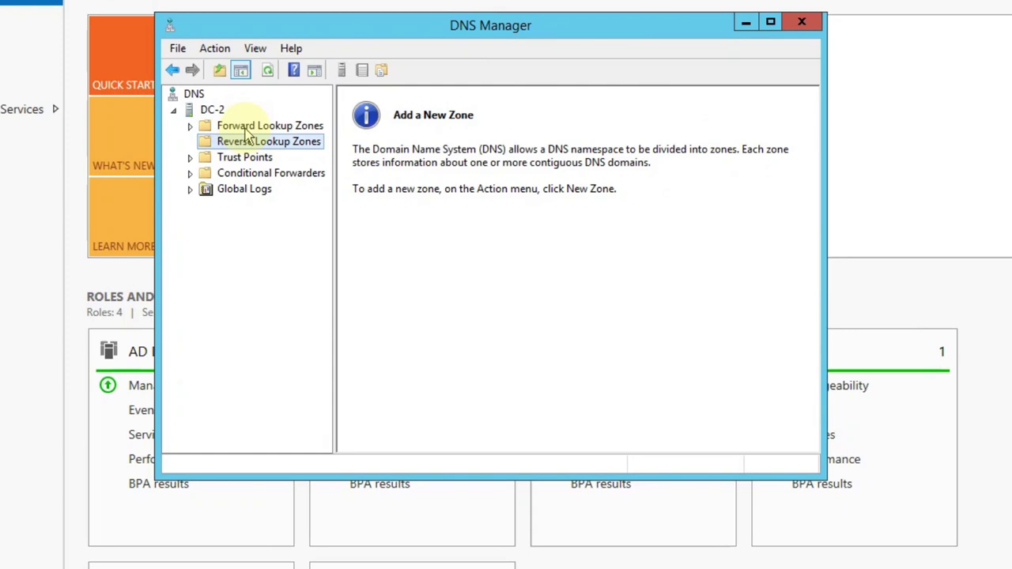
left_click(248, 133)
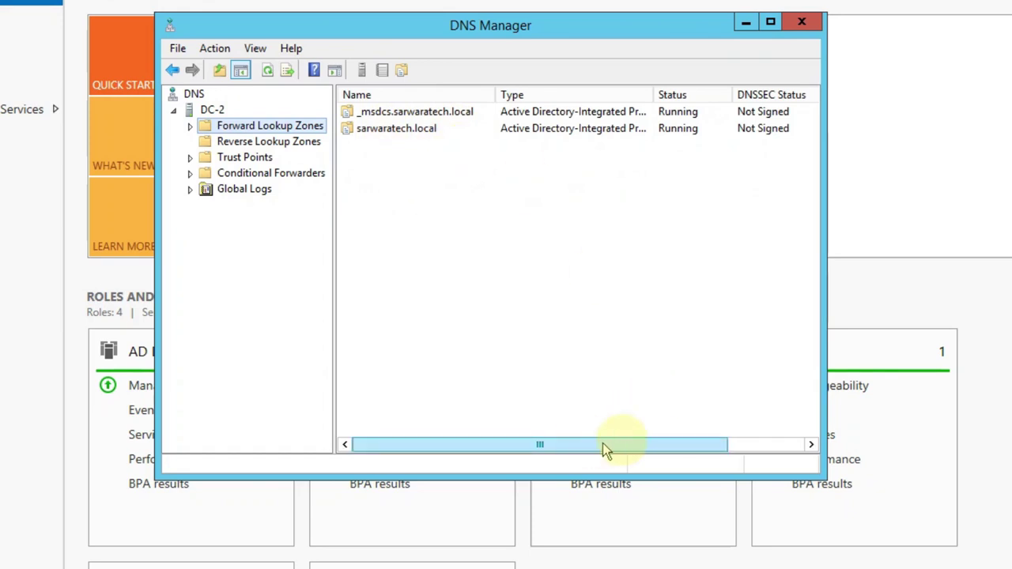
left_click_drag(584, 444, 694, 436)
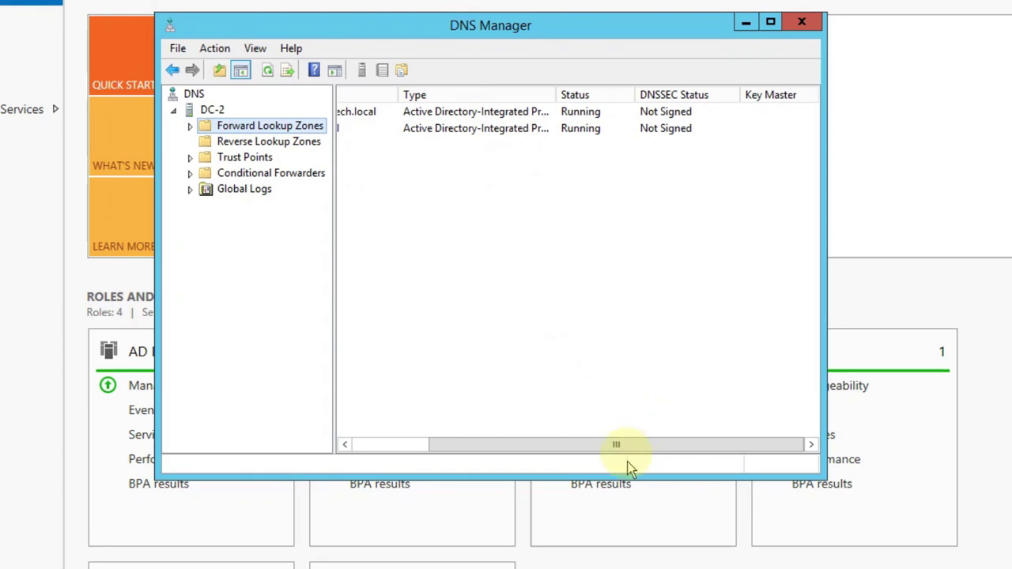
left_click_drag(617, 448, 418, 457)
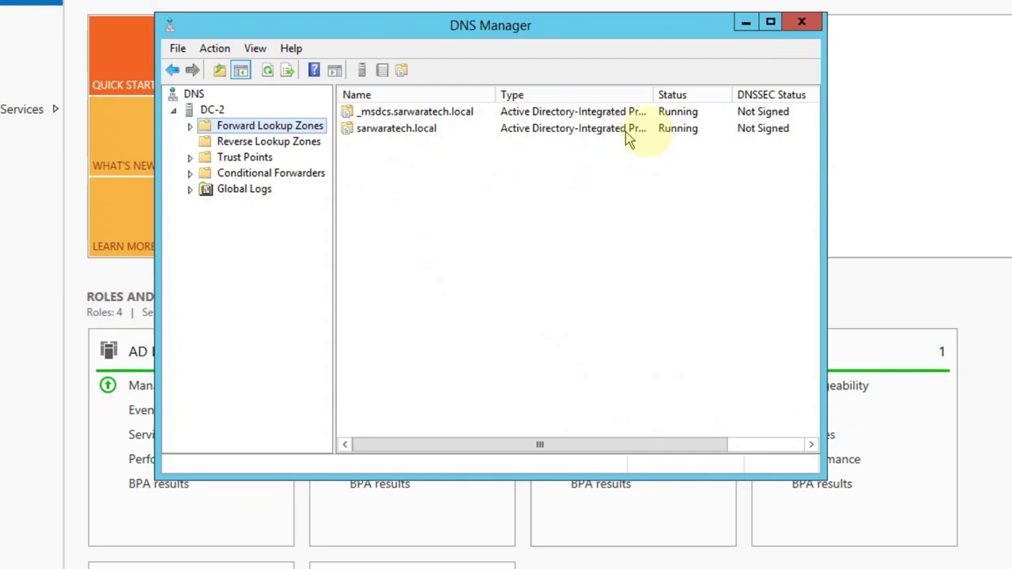
Start a primary IPv4 reverse lookup zone stored in Active Directory, replicated to all DNS servers in the domain and identified by zone name
left_click(291, 152)
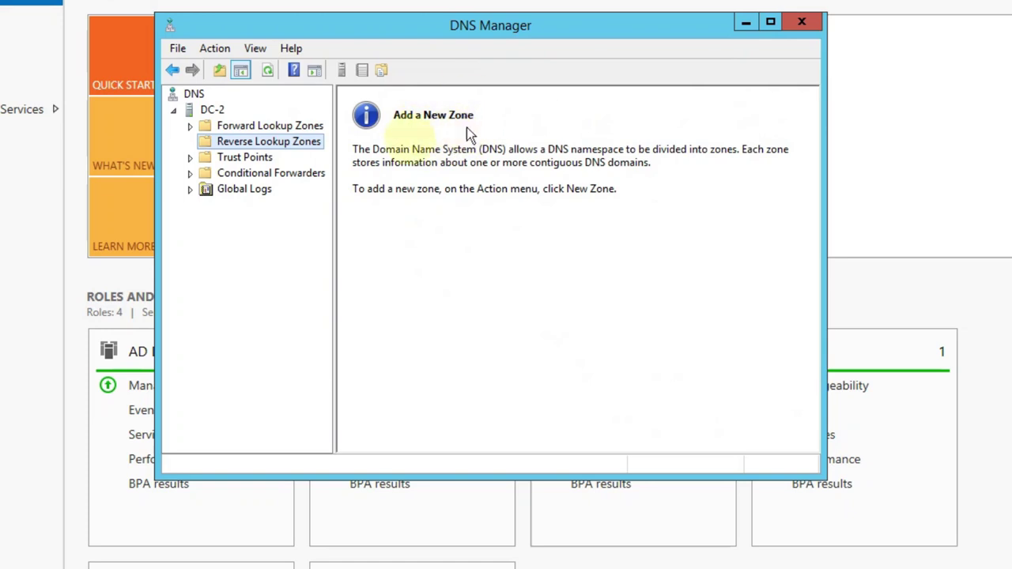
right_click(244, 150)
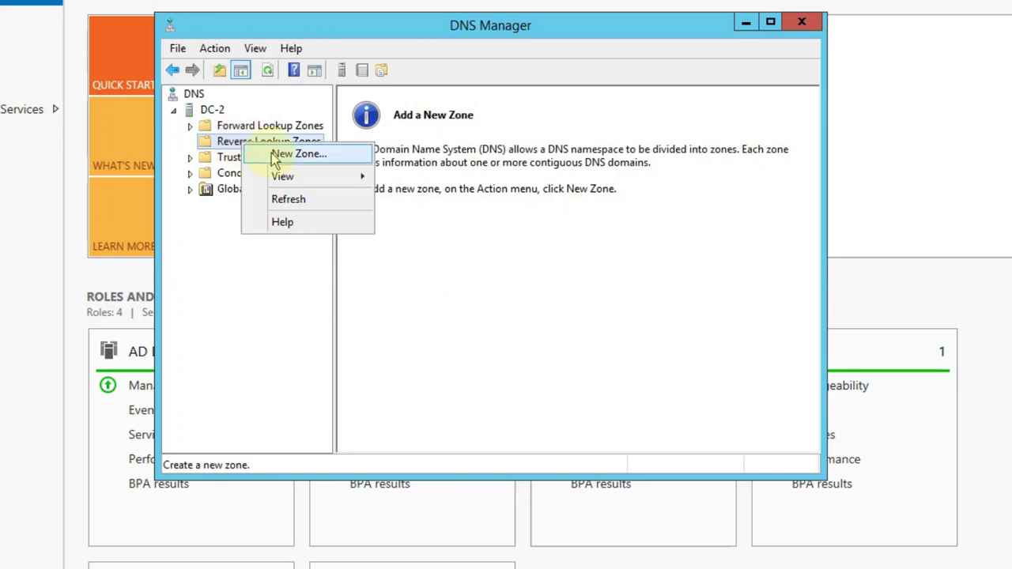
left_click(275, 155)
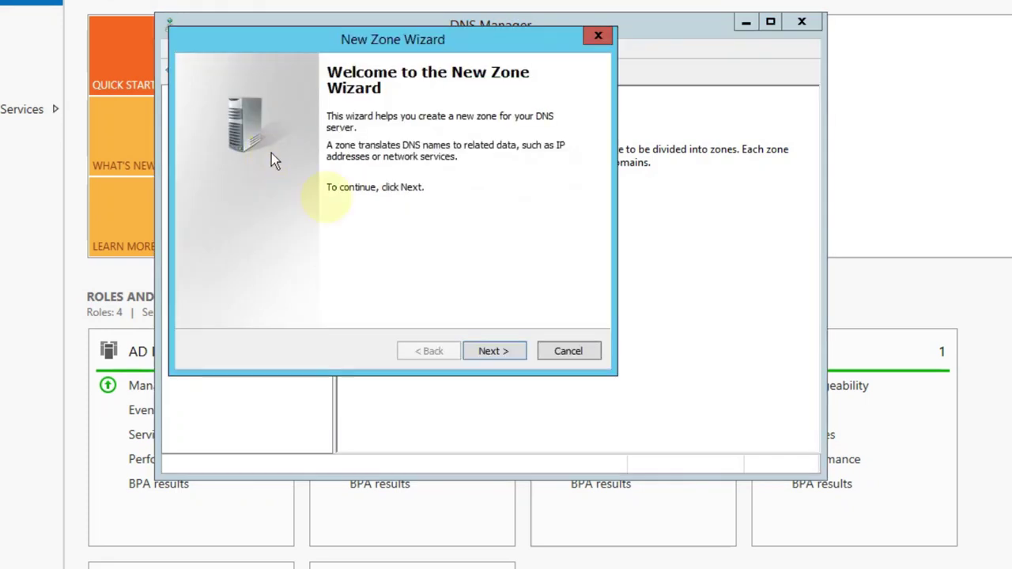
left_click(493, 354)
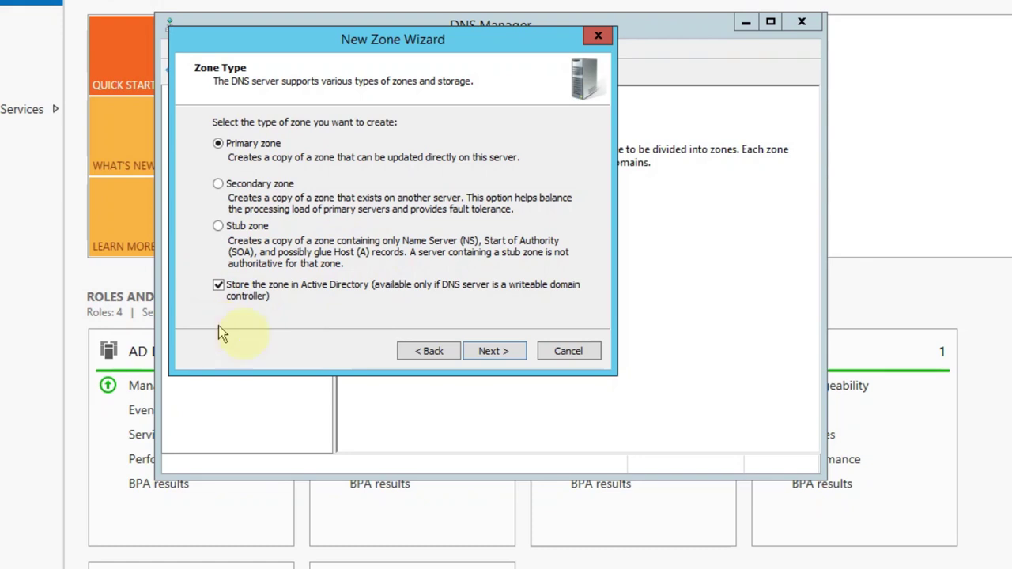
left_click(478, 354)
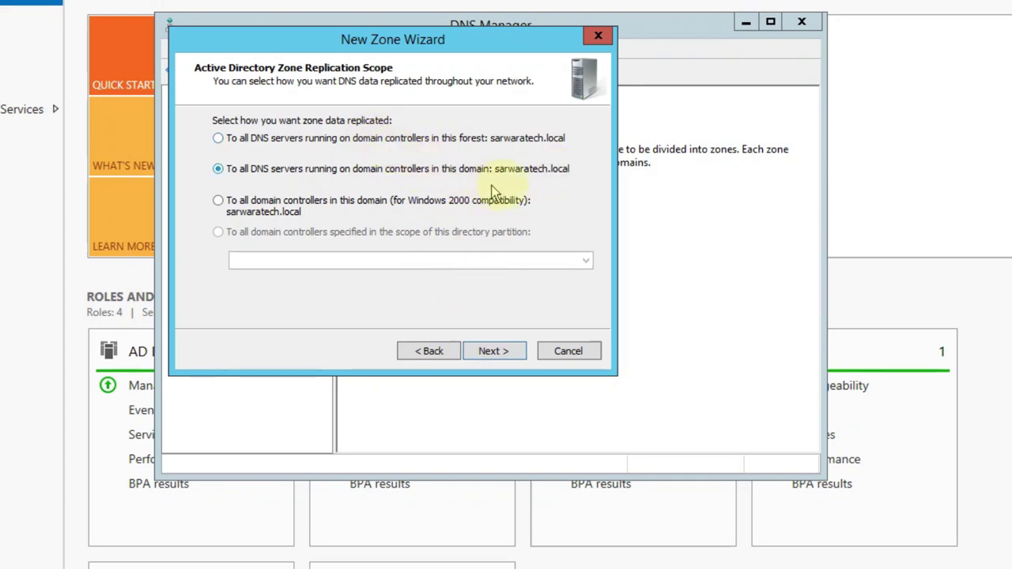
left_click(496, 352)
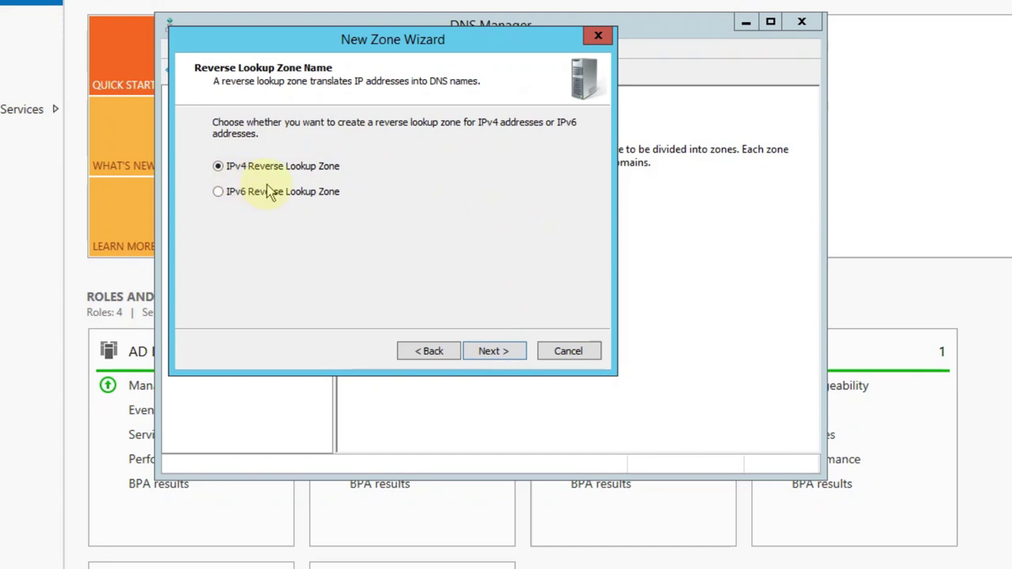
left_click_drag(305, 45, 502, 75)
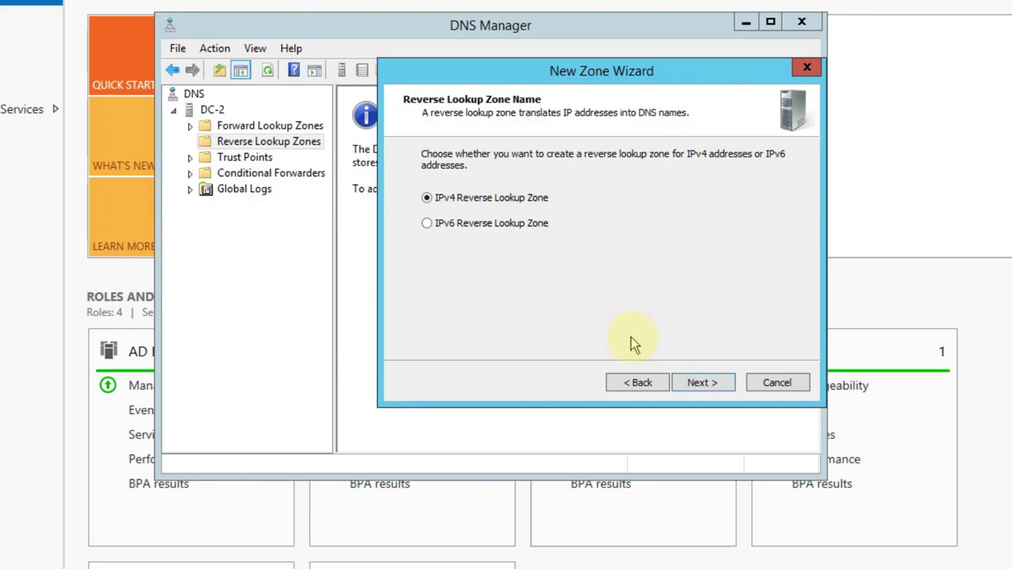
left_click(709, 384)
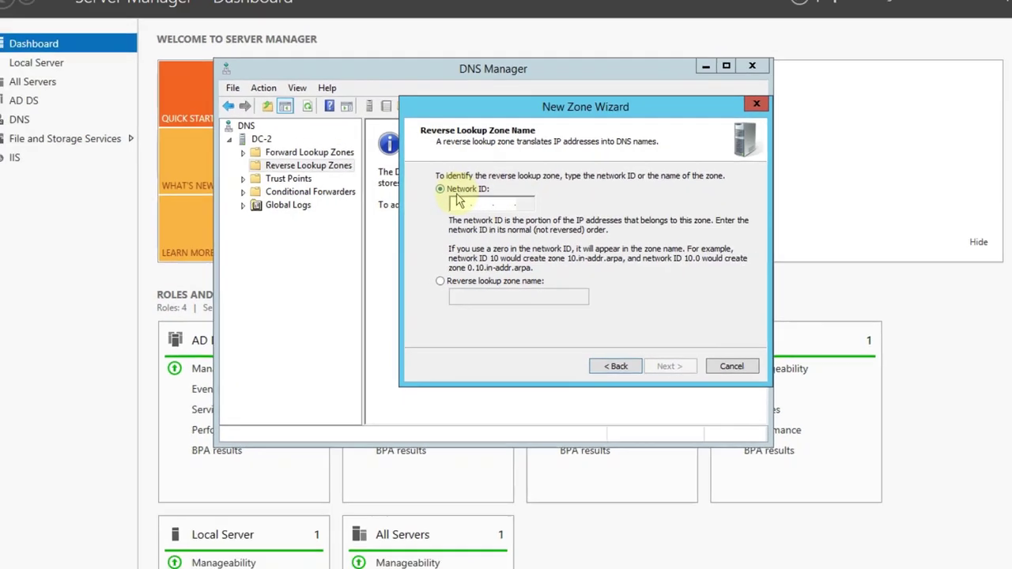
left_click(470, 280)
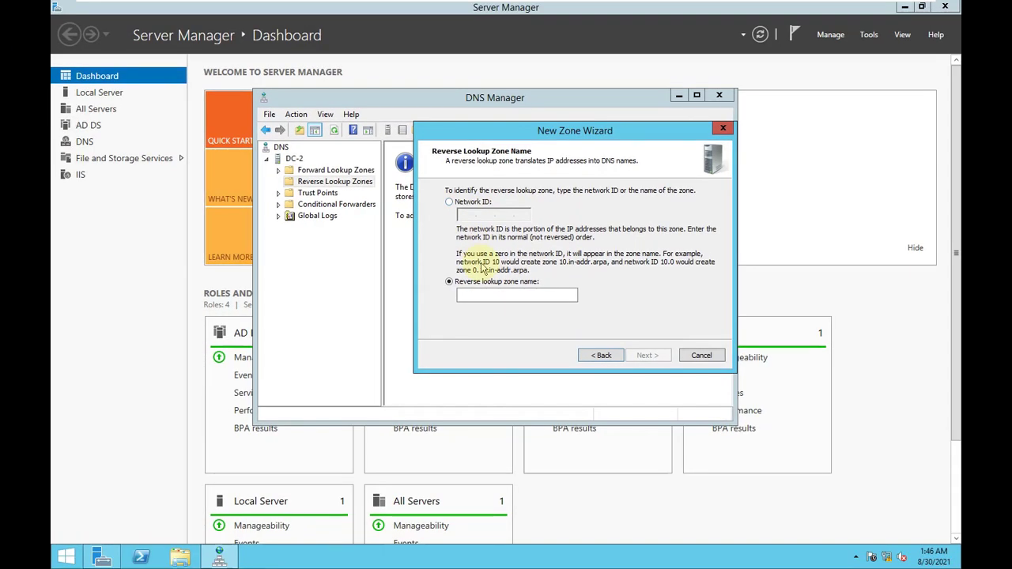
Open a Command Prompt and run ipconfig to check the server's IPv4 address
key("super+r")
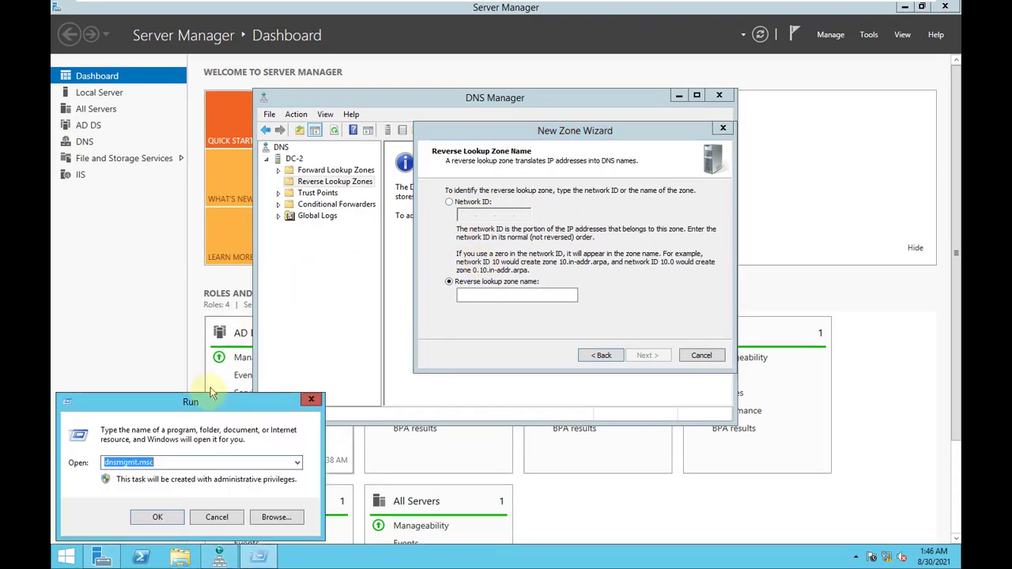
left_click_drag(209, 407, 478, 285)
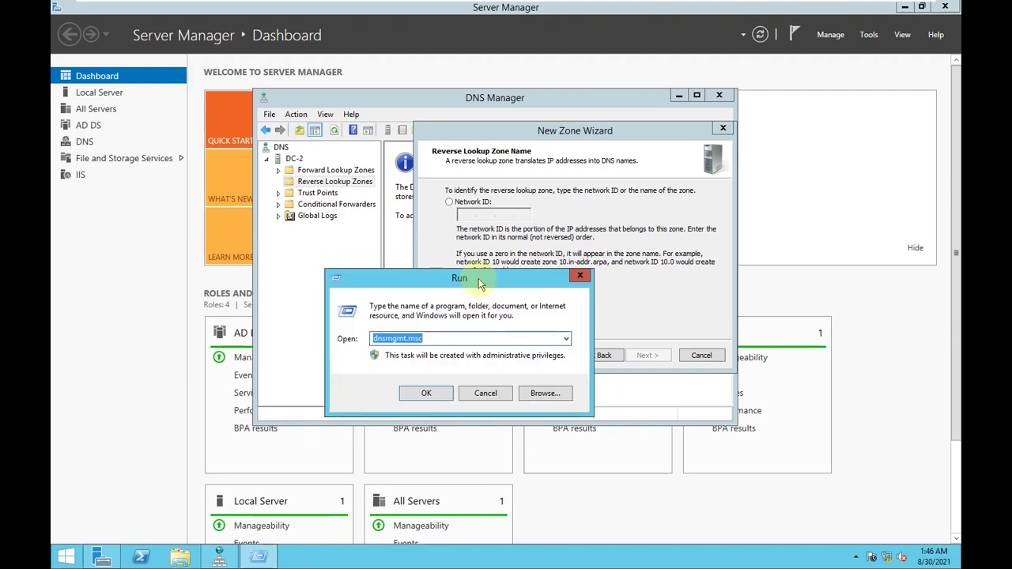
type("cmd")
key("Return")
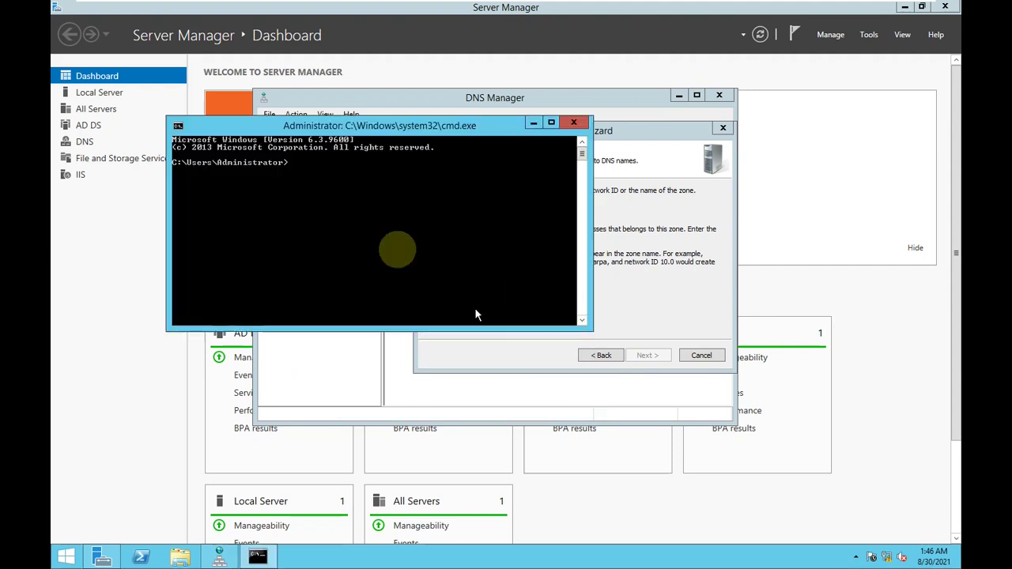
left_click_drag(367, 135, 501, 193)
type("ipco")
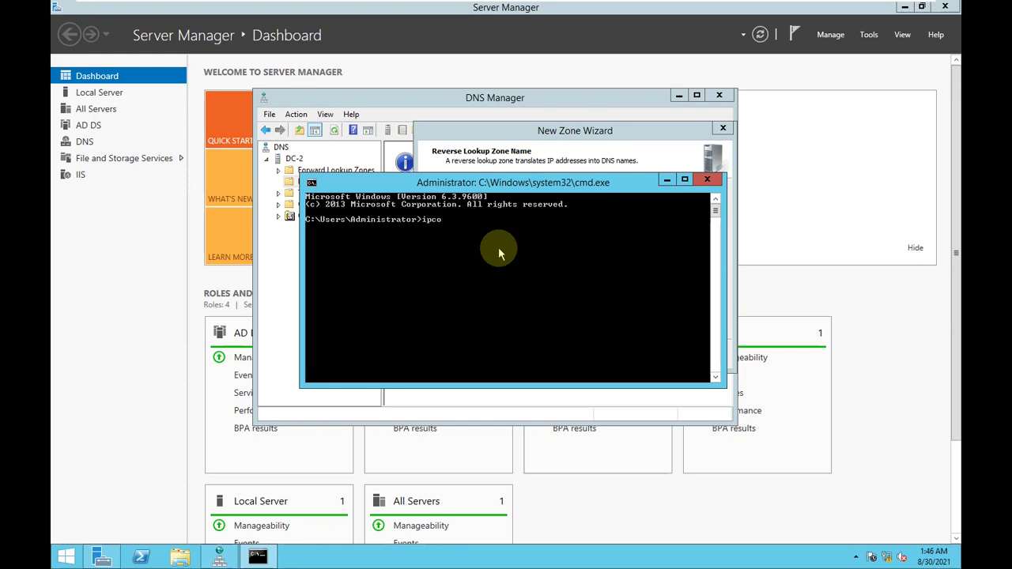
type("nfig")
key("Return")
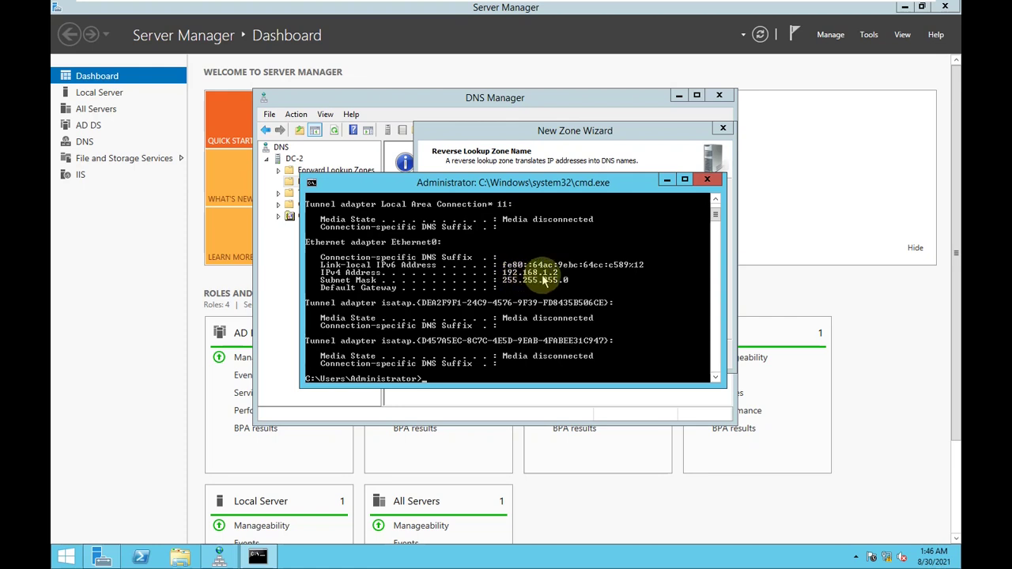
Close the Command Prompt and identify the reverse lookup zone by the network ID 192.168.1
left_click(706, 179)
left_click(471, 215)
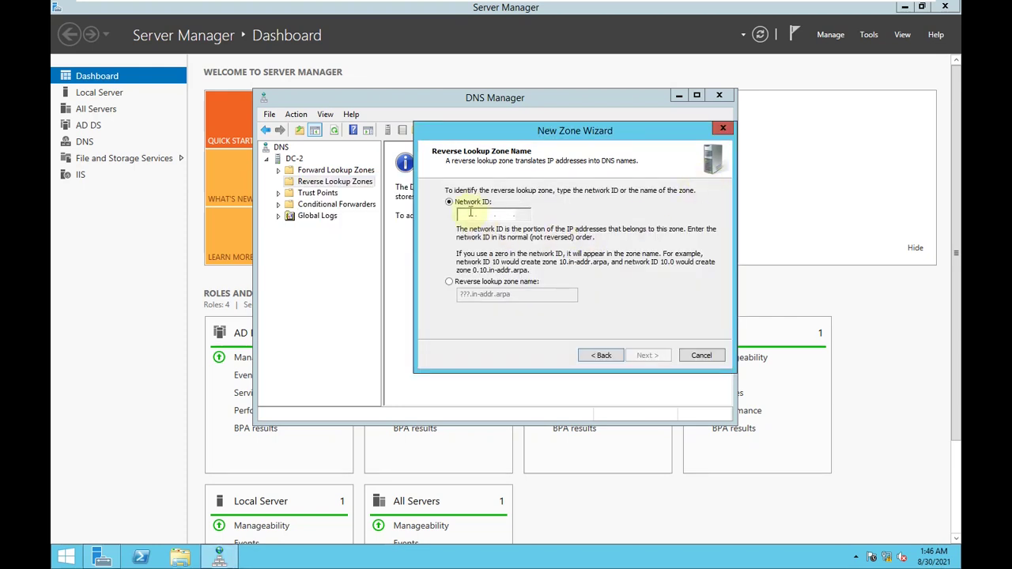
type("1")
type("92 .168 .")
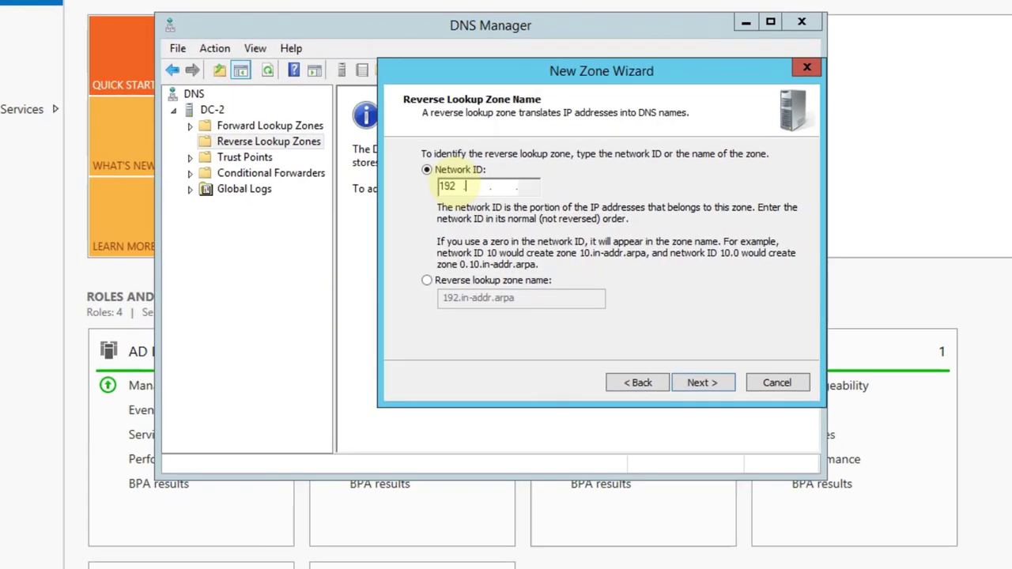
type("1")
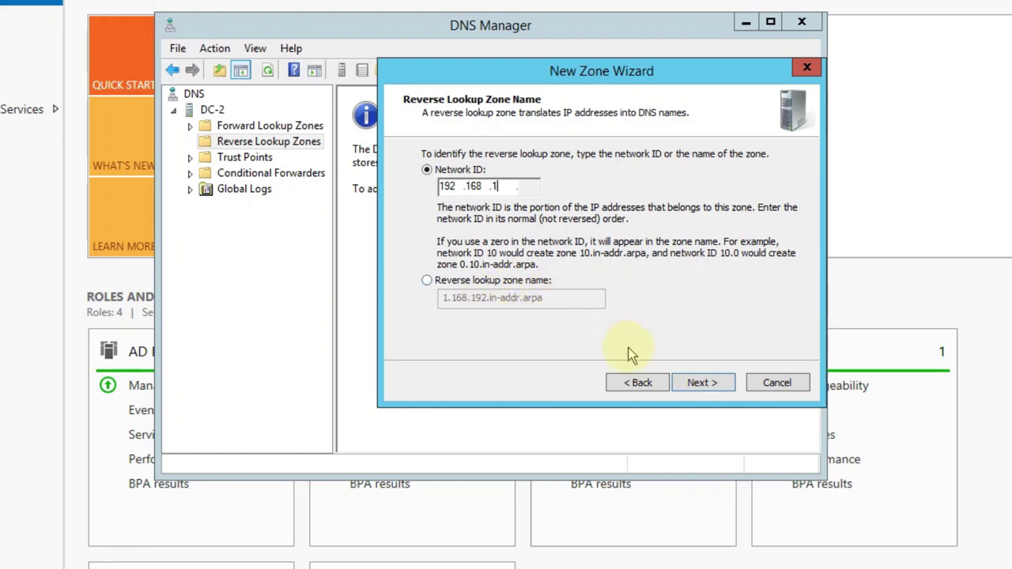
left_click(719, 388)
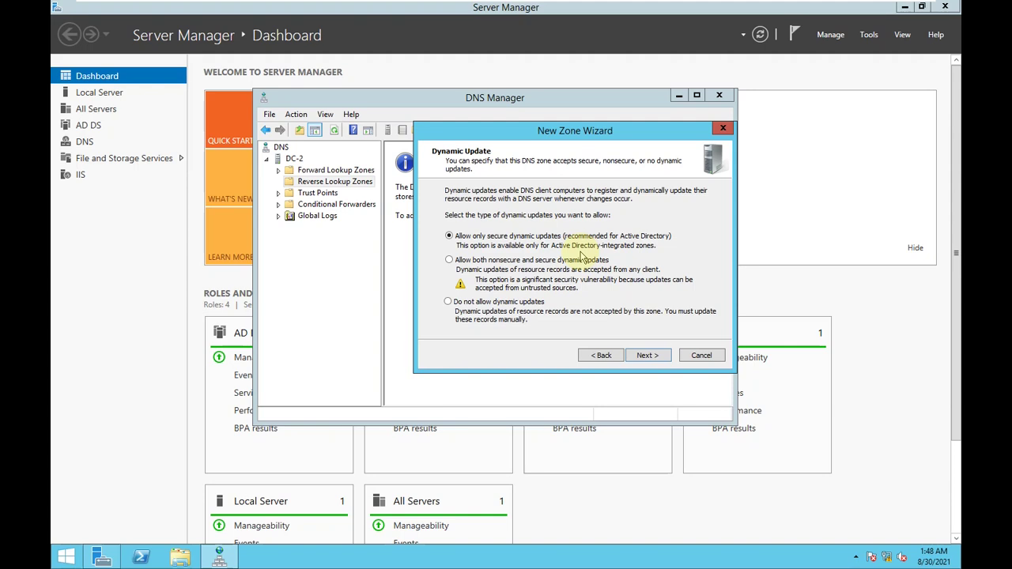
Allow both nonsecure and secure dynamic updates for the zone and finish creating it
left_click(468, 267)
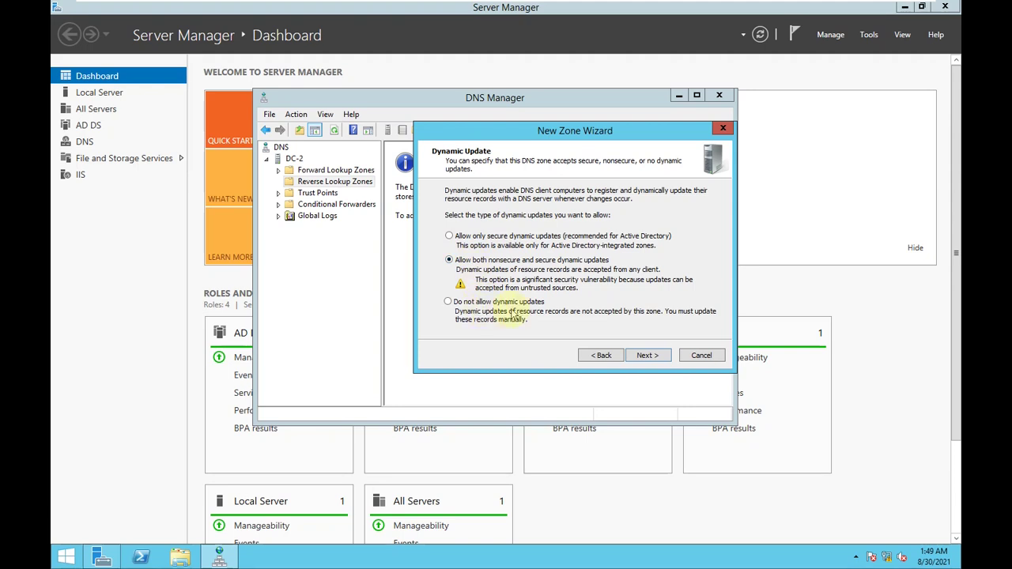
left_click(650, 356)
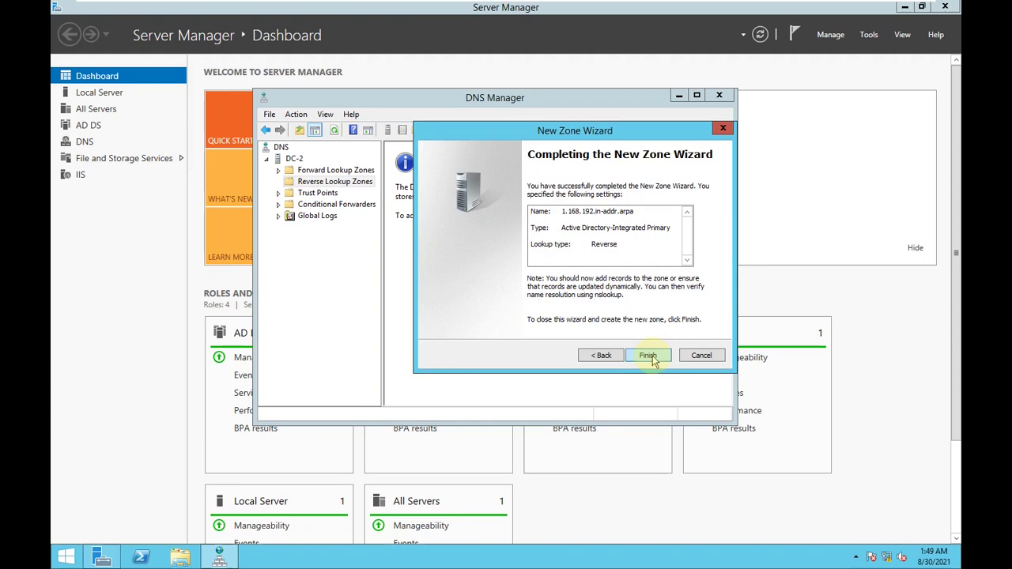
left_click(650, 357)
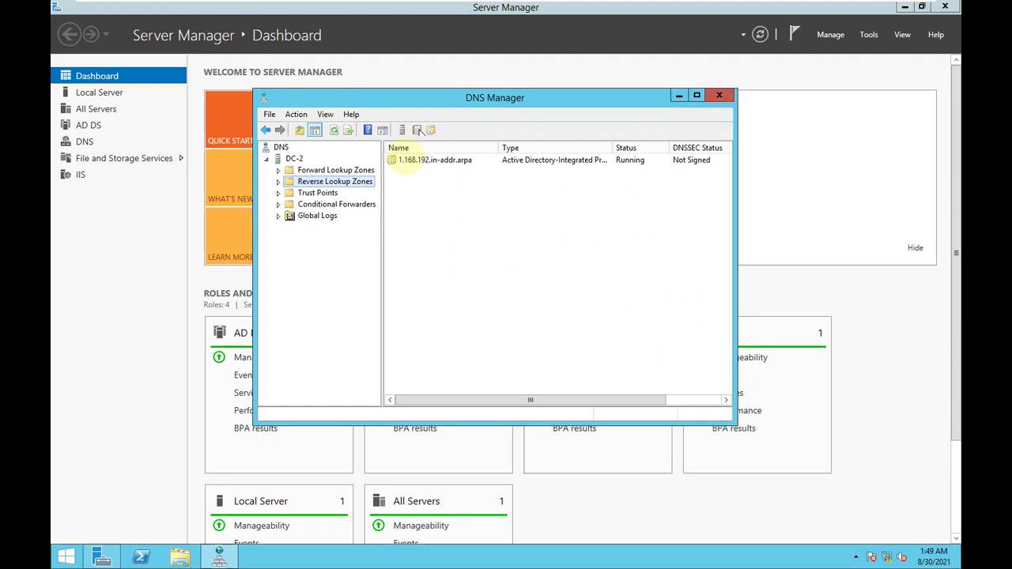
Launch nslookup for DC-2 to check the default server name and address, and close its window
left_click_drag(382, 201, 404, 200)
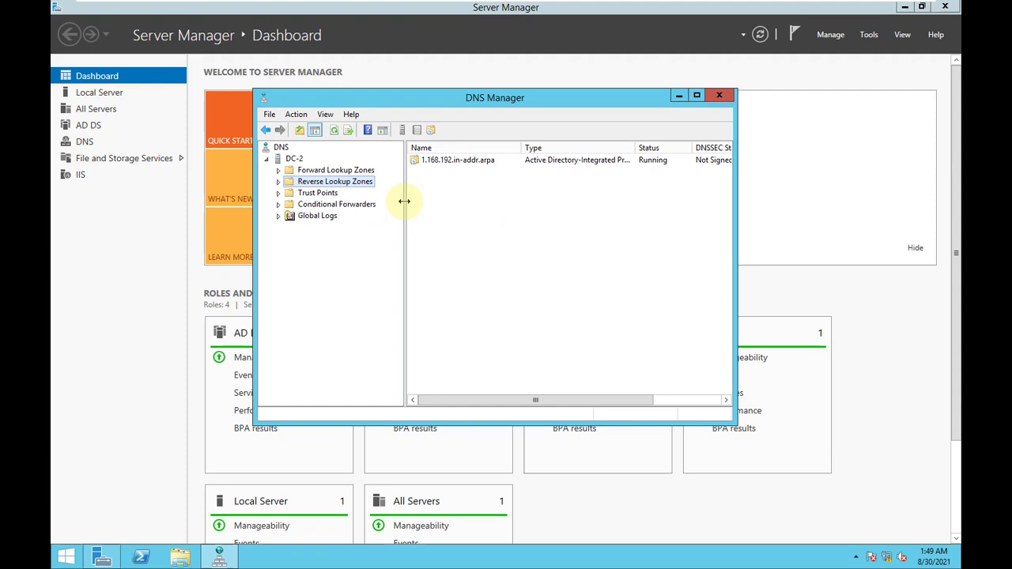
left_click(294, 159)
right_click(294, 159)
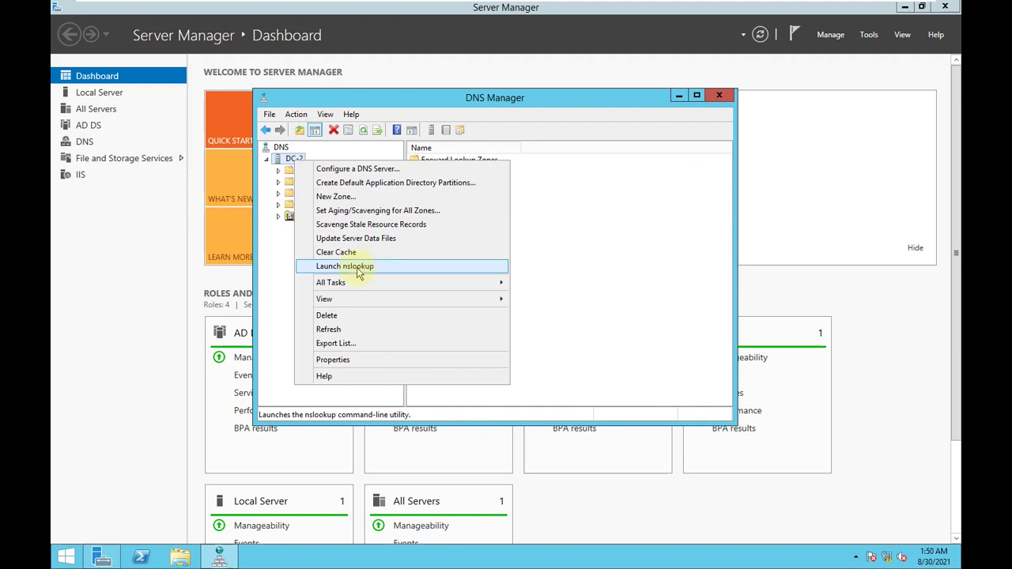
left_click(357, 267)
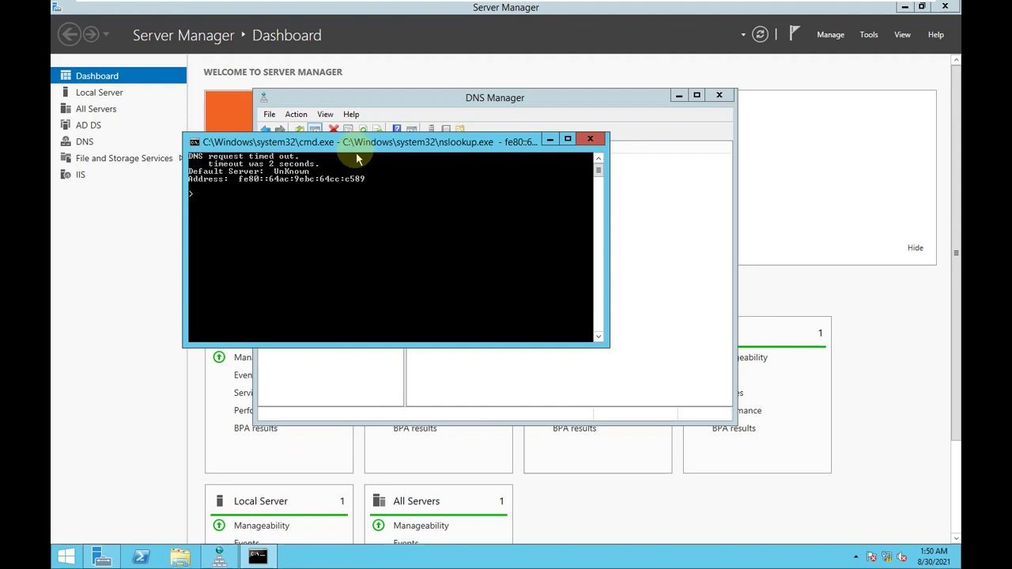
left_click_drag(354, 143, 544, 149)
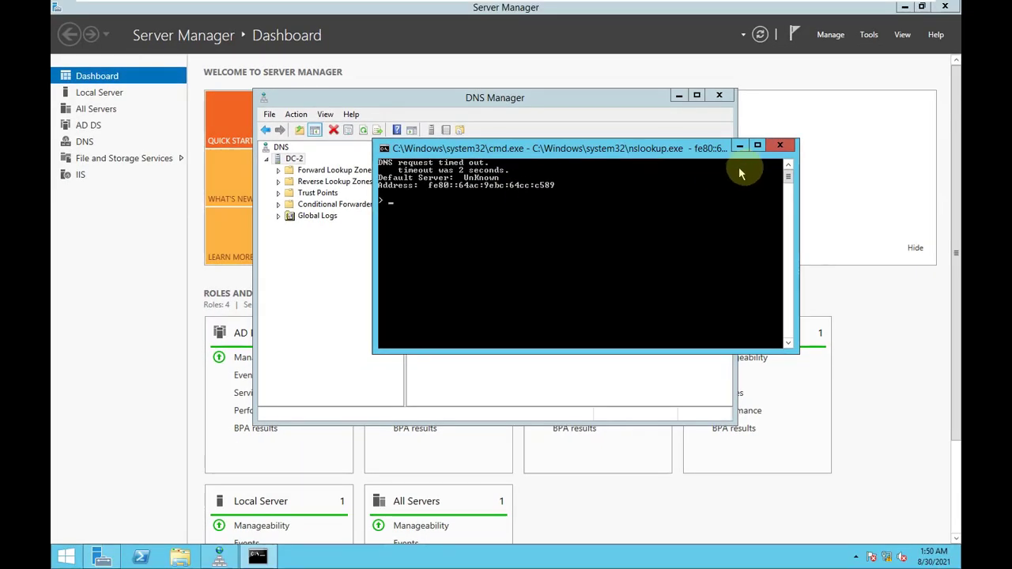
left_click(787, 150)
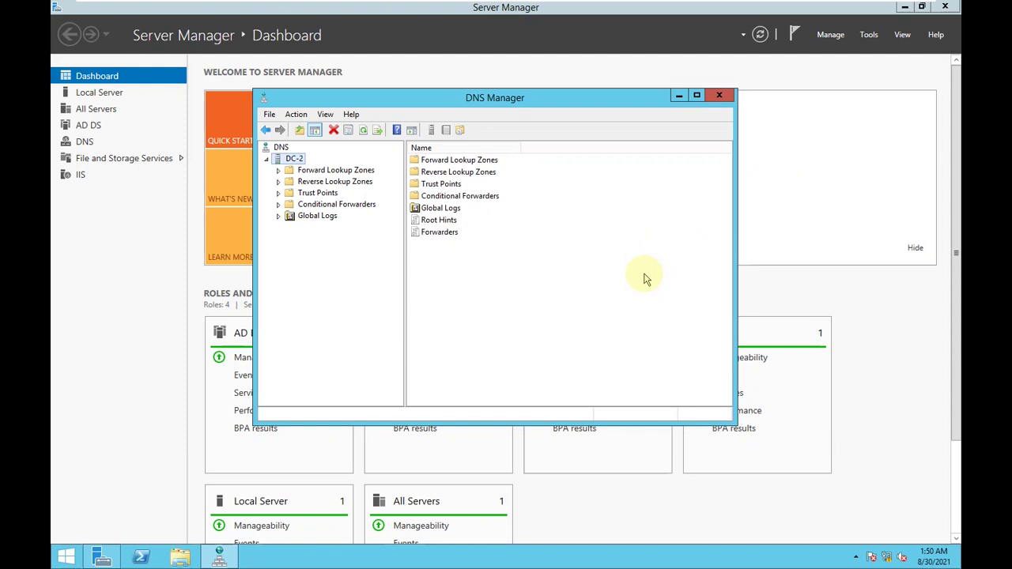
Open a Command Prompt and run ncpa.cpl to bring up Network Connections
key("super+r")
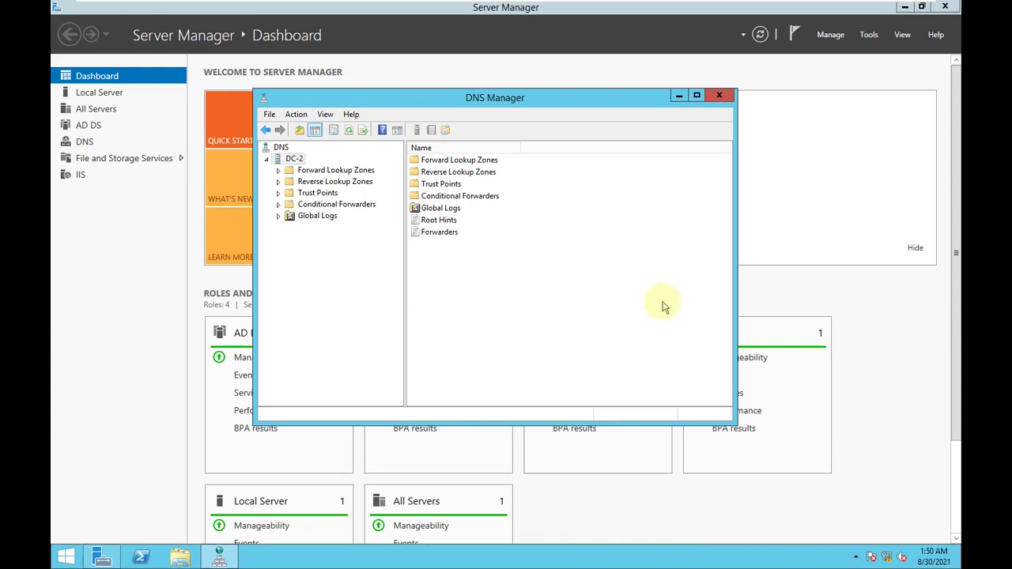
key("Return")
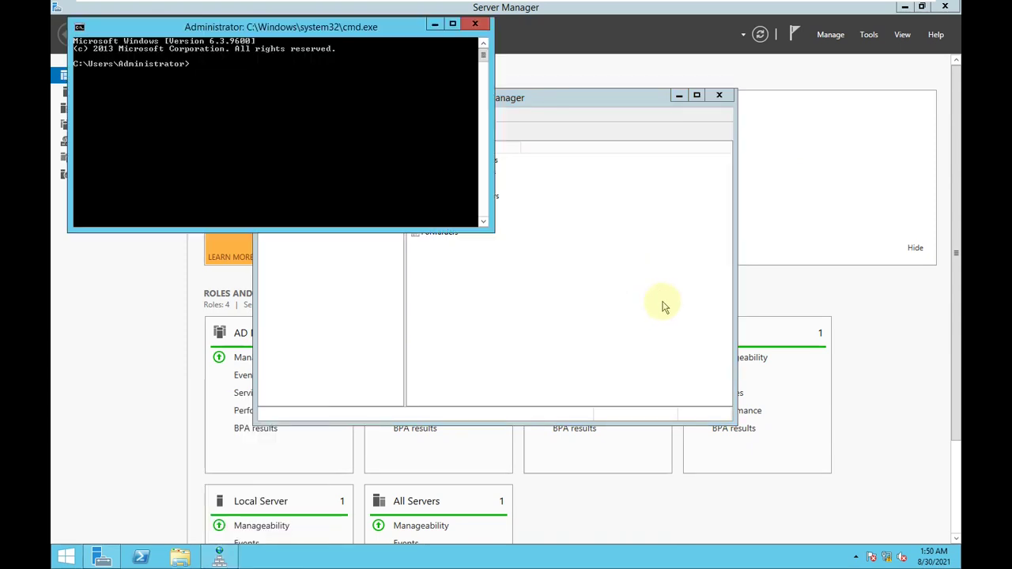
left_click_drag(362, 29, 608, 144)
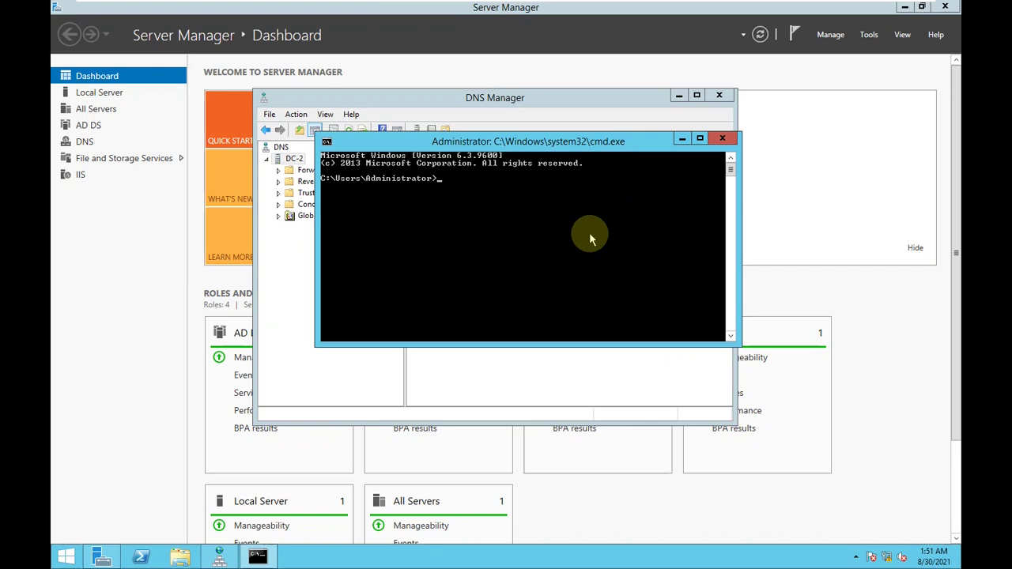
type("ncpa.cpl")
key("Return")
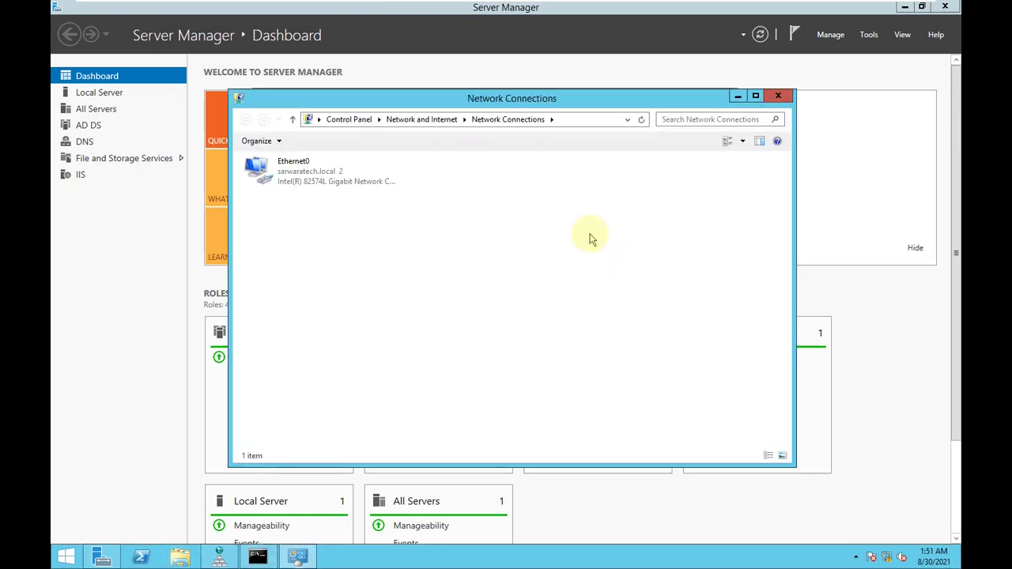
Examine the Ethernet0 connection details, including its IPv4 address and DNS server entries
double_click(309, 187)
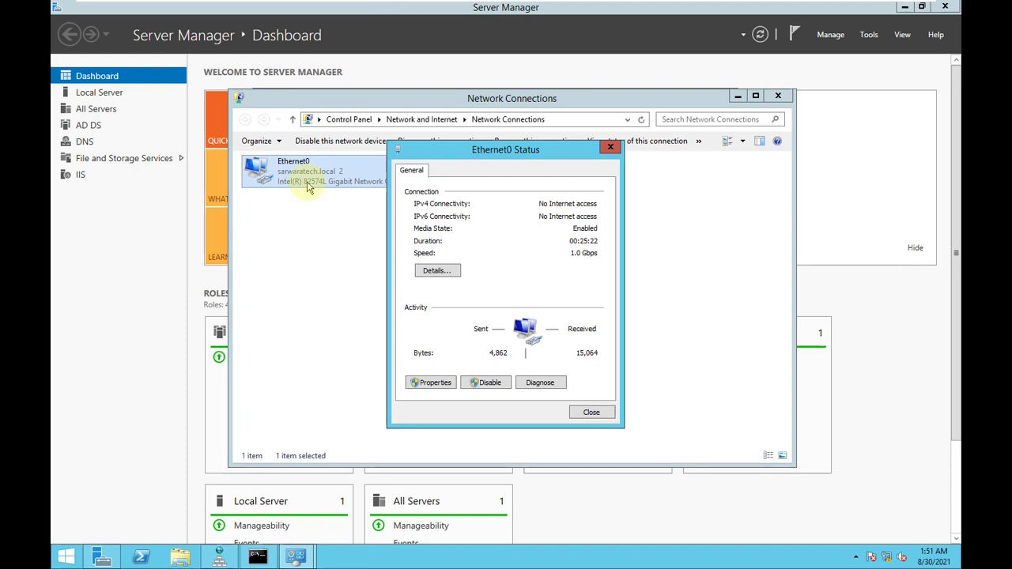
left_click(437, 270)
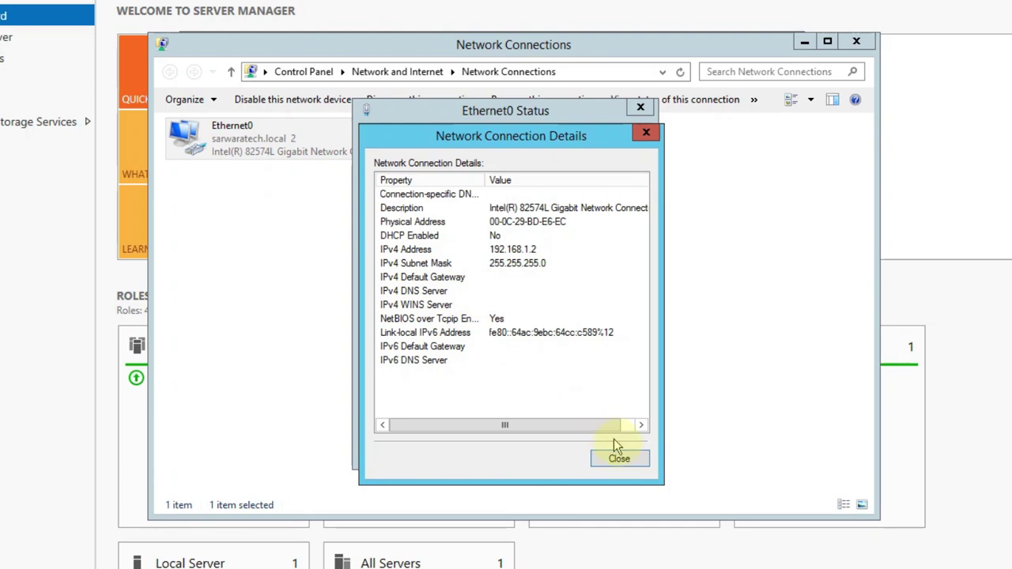
left_click(621, 460)
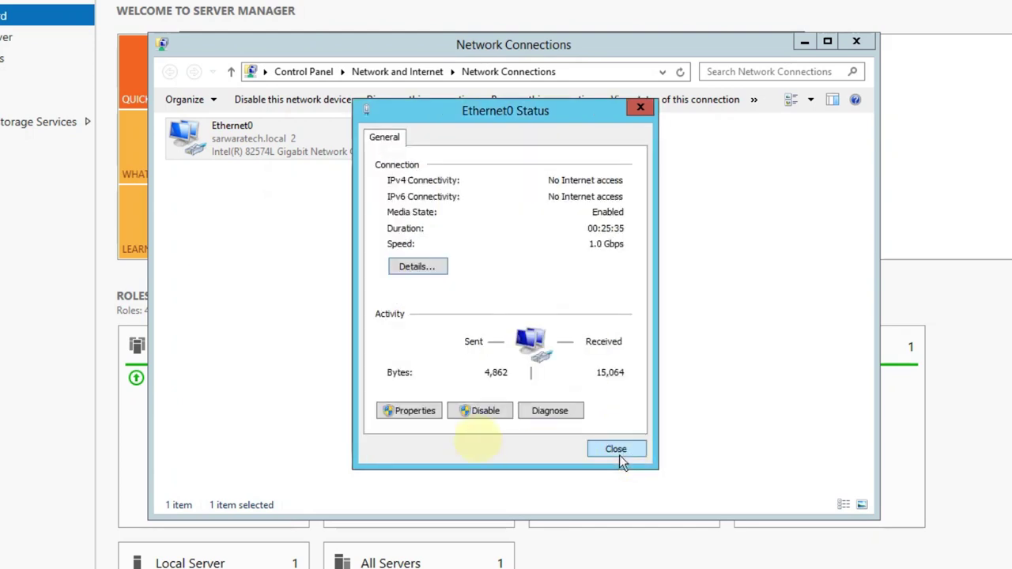
Set Ethernet0's preferred DNS server to 192.168.1.2 in its Internet Protocol Version 4 properties
left_click(415, 411)
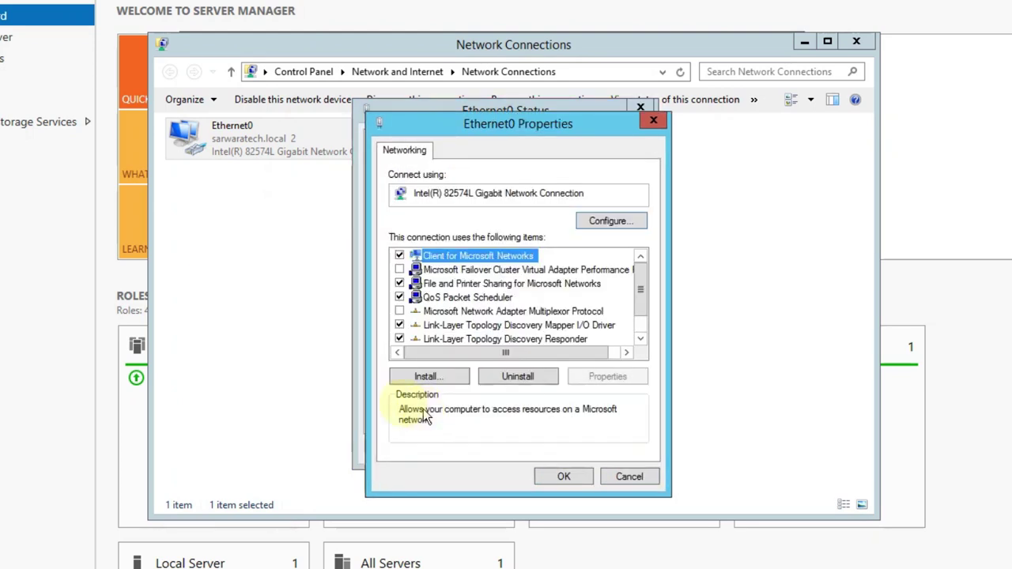
left_click(641, 338)
left_click(640, 338)
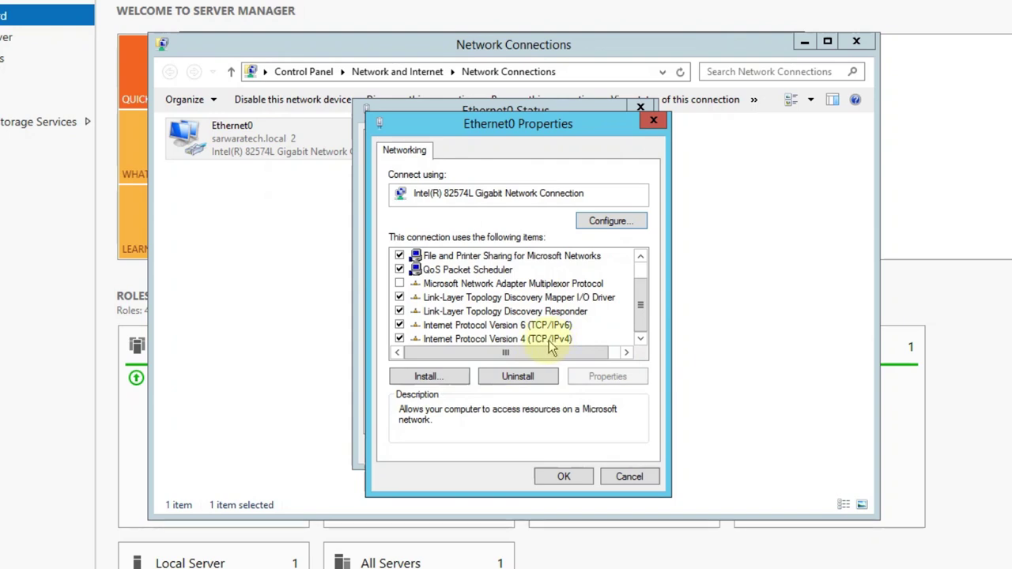
left_click(554, 340)
left_click(606, 377)
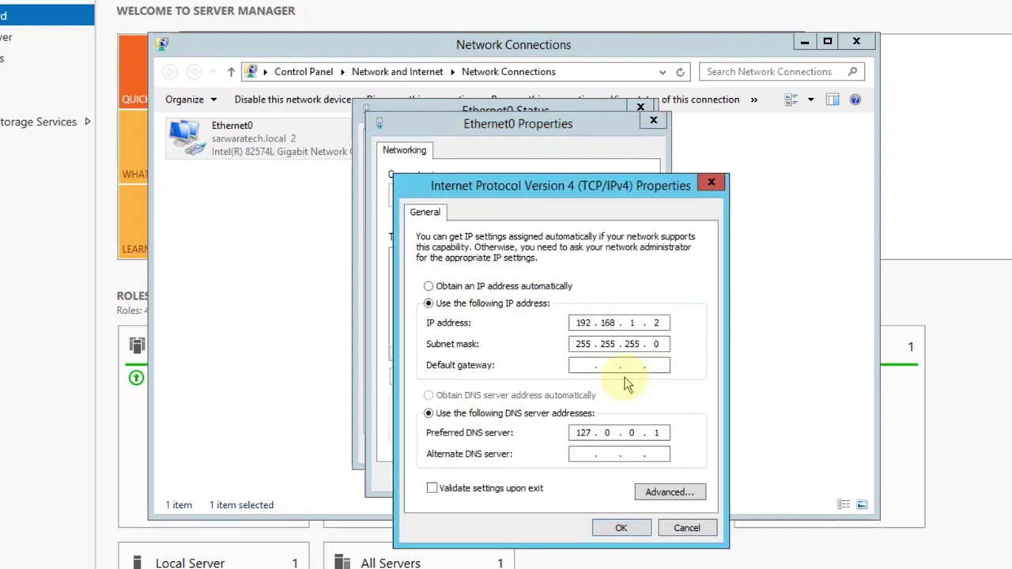
double_click(657, 433)
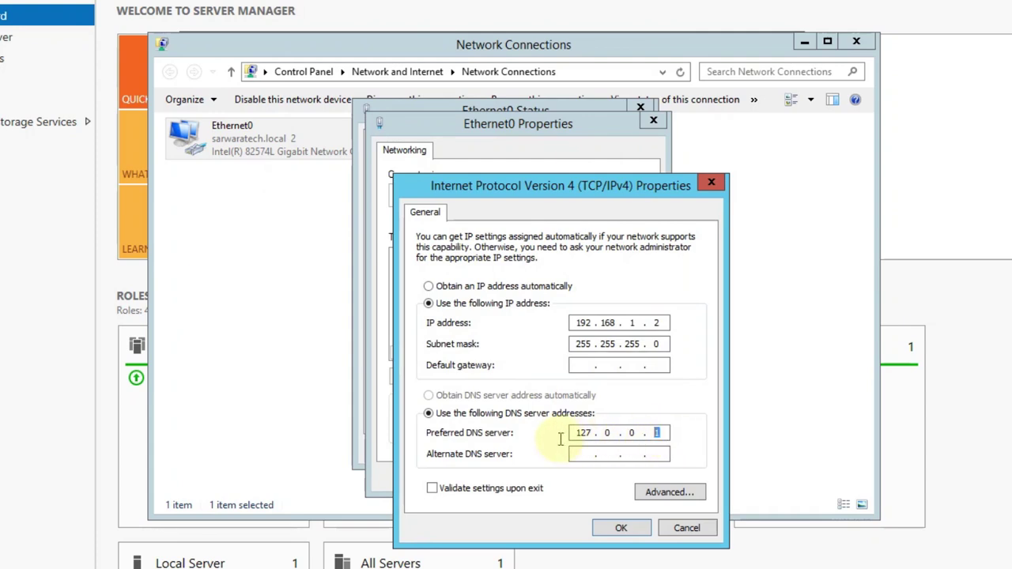
key("BackSpace")
key("BackSpace")
key("BackSpace")
key("BackSpace")
key("BackSpace")
key("BackSpace")
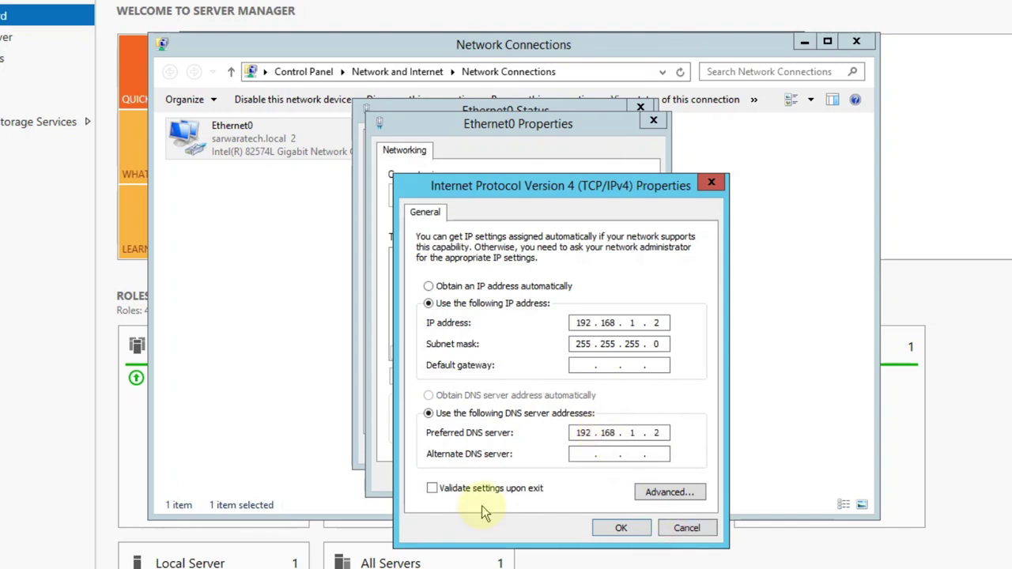
Set the alternate DNS server to 8.8.8.8, apply the IPv4 settings and close the Ethernet0 dialogs
left_click(585, 454)
type("8.8.8")
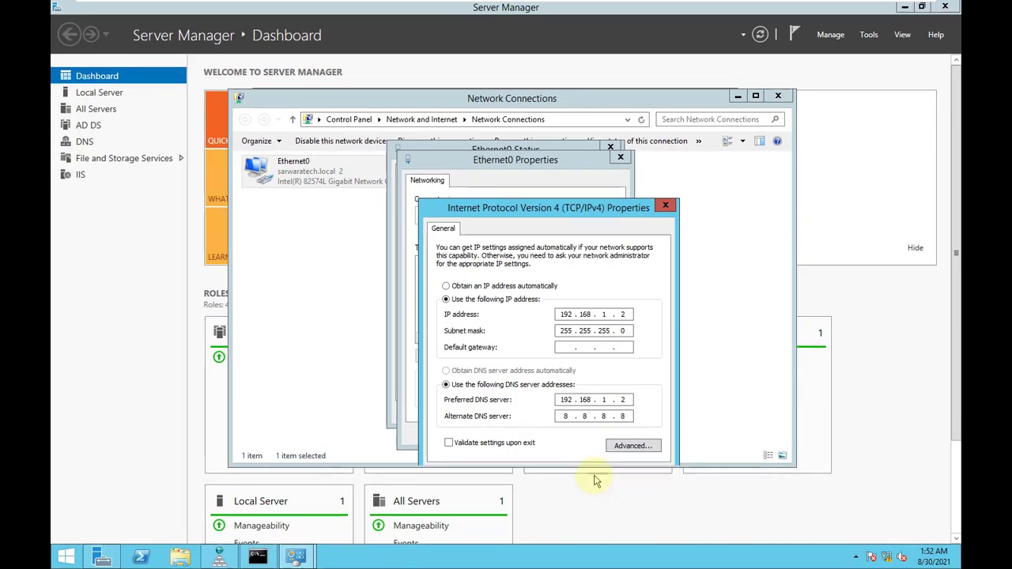
left_click(595, 474)
left_click(537, 440)
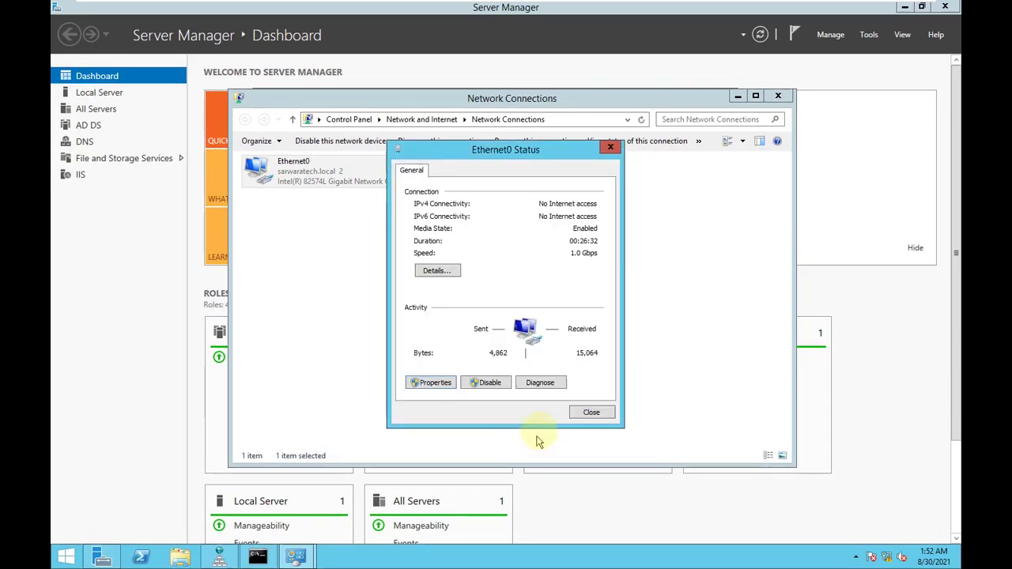
left_click(590, 416)
Disable and re-enable the Ethernet0 adapter, and close Network Connections and the Command Prompt
left_click(348, 141)
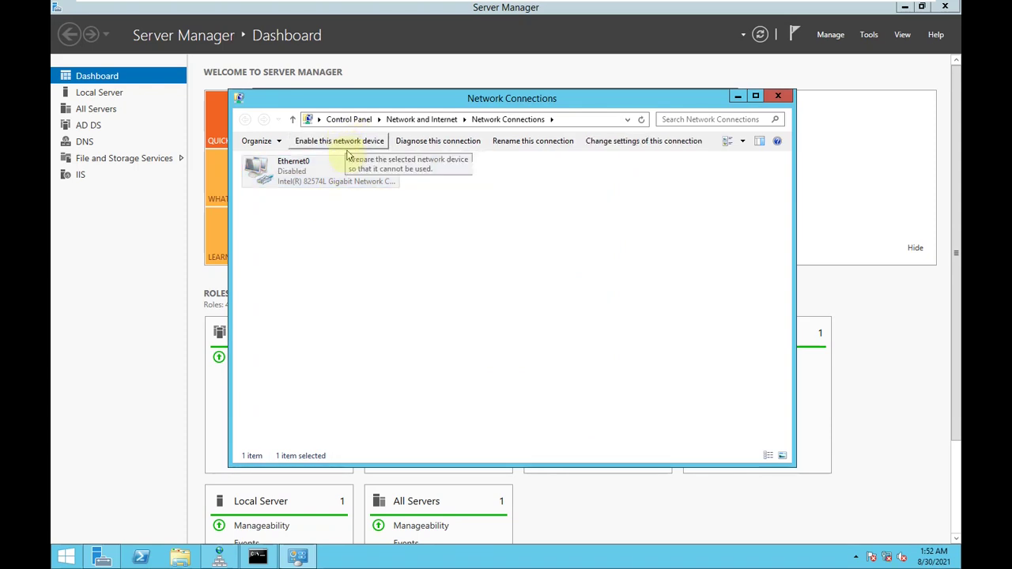
left_click(347, 164)
left_click(353, 147)
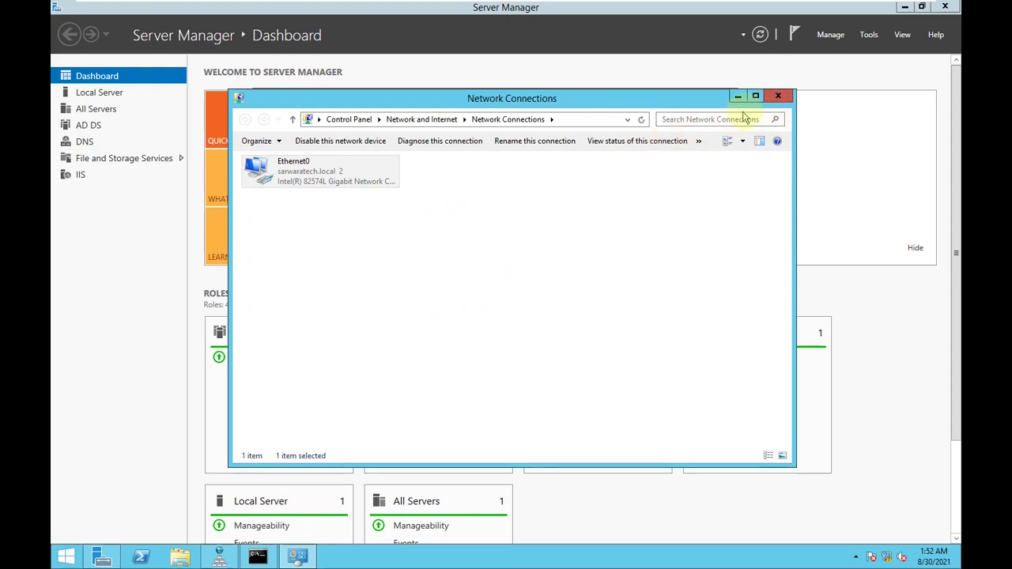
left_click(779, 96)
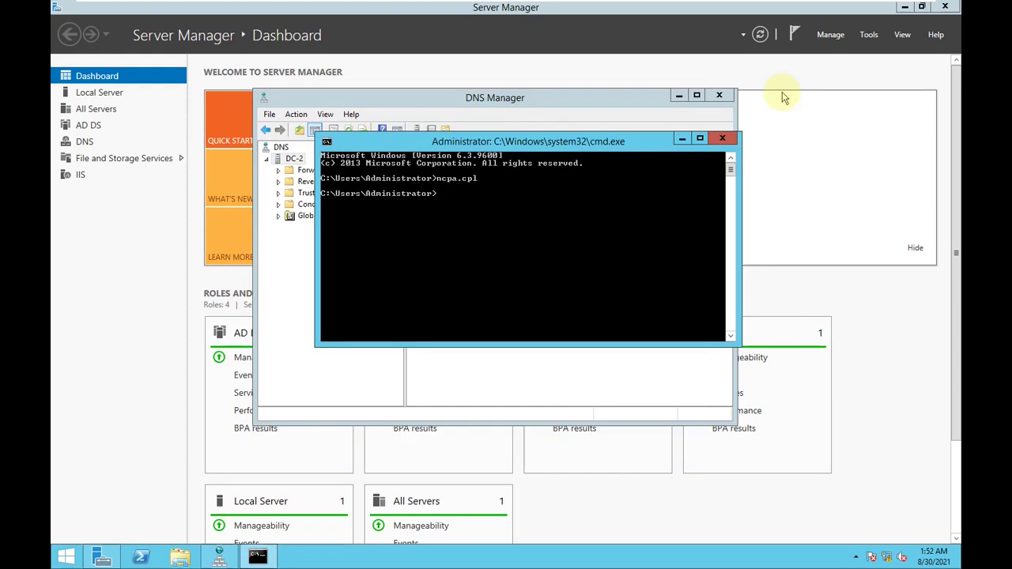
left_click(722, 139)
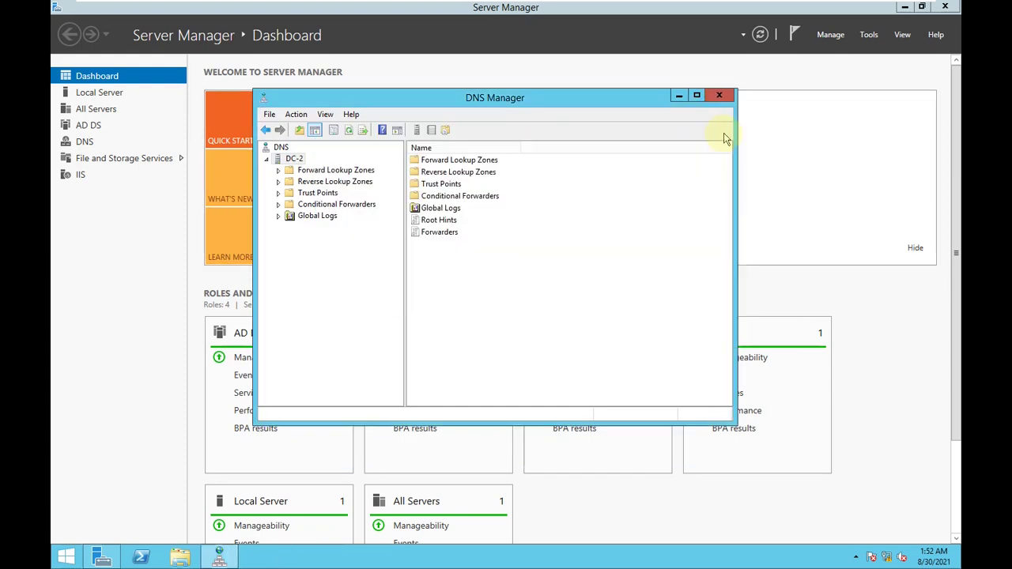
Launch nslookup for DC-2 again to recheck the default server after the adapter restart, and close its window
right_click(294, 161)
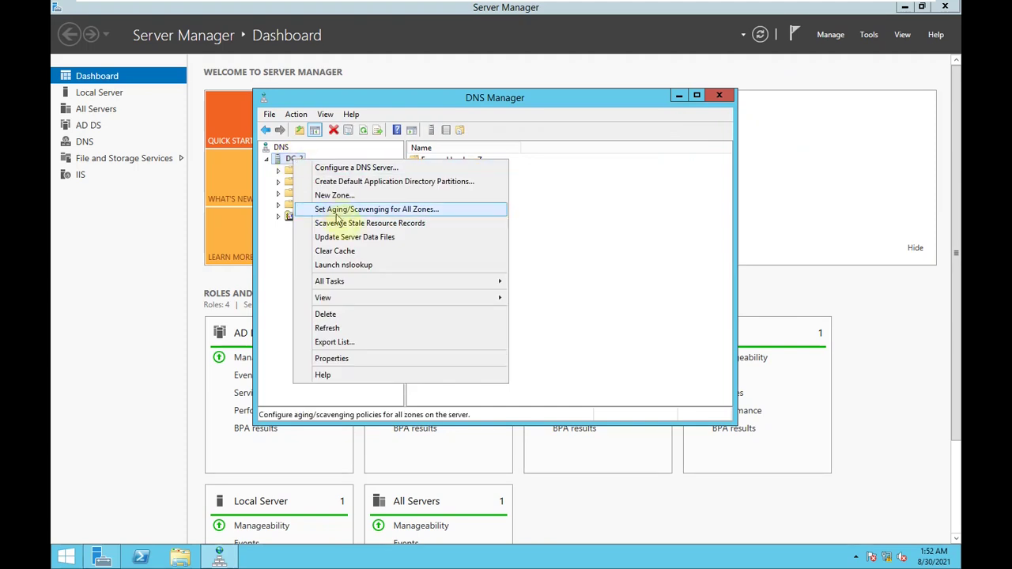
left_click(371, 271)
left_click_drag(310, 84, 535, 149)
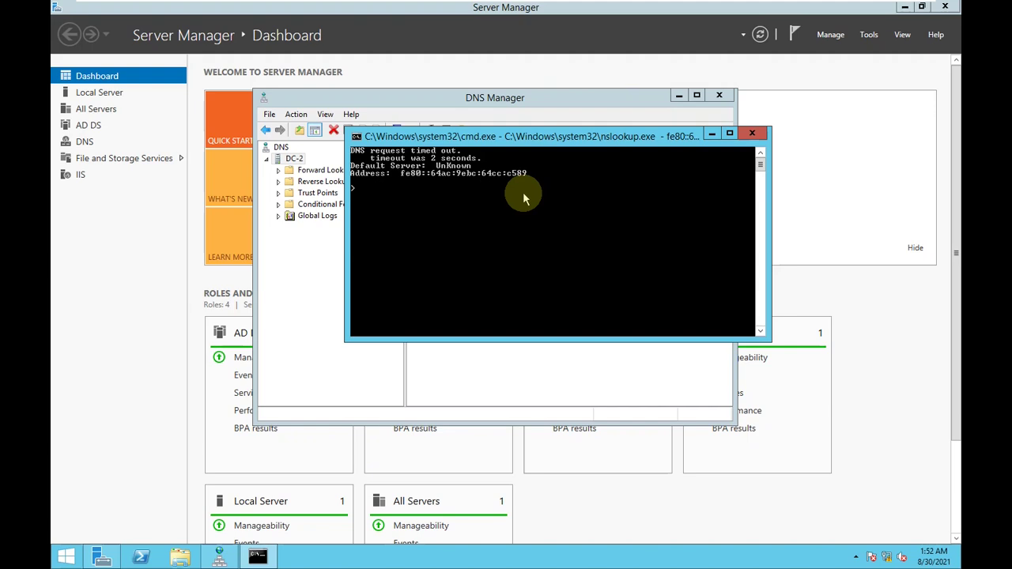
left_click(752, 133)
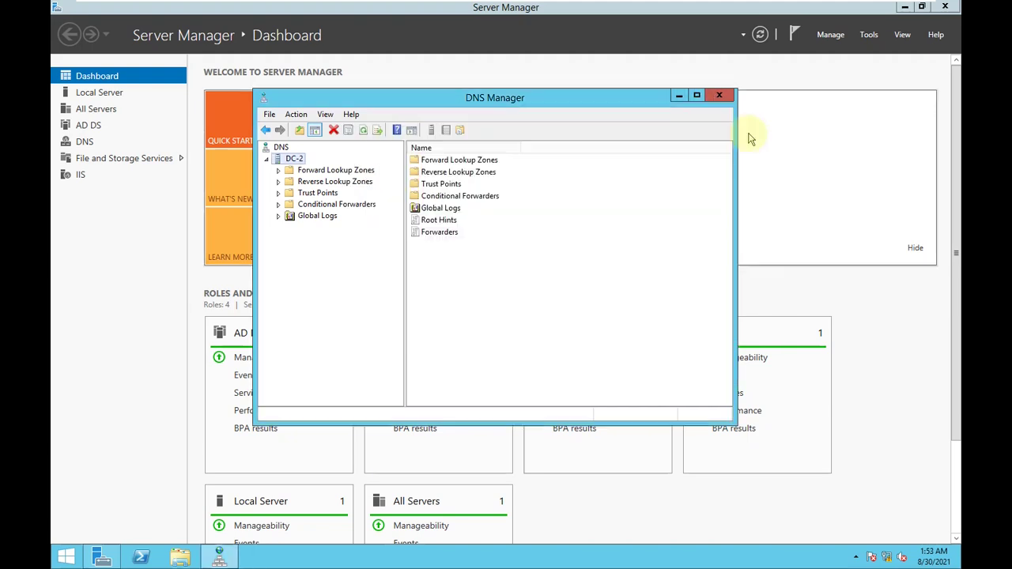
Dismiss the DC-2 server options and close DNS Manager
right_click(291, 161)
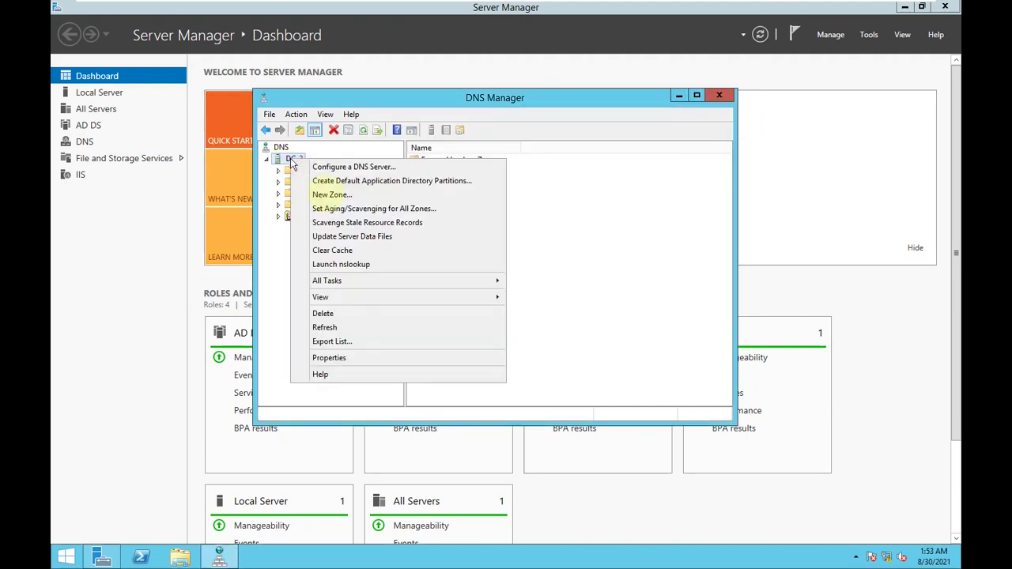
left_click(577, 254)
left_click(719, 96)
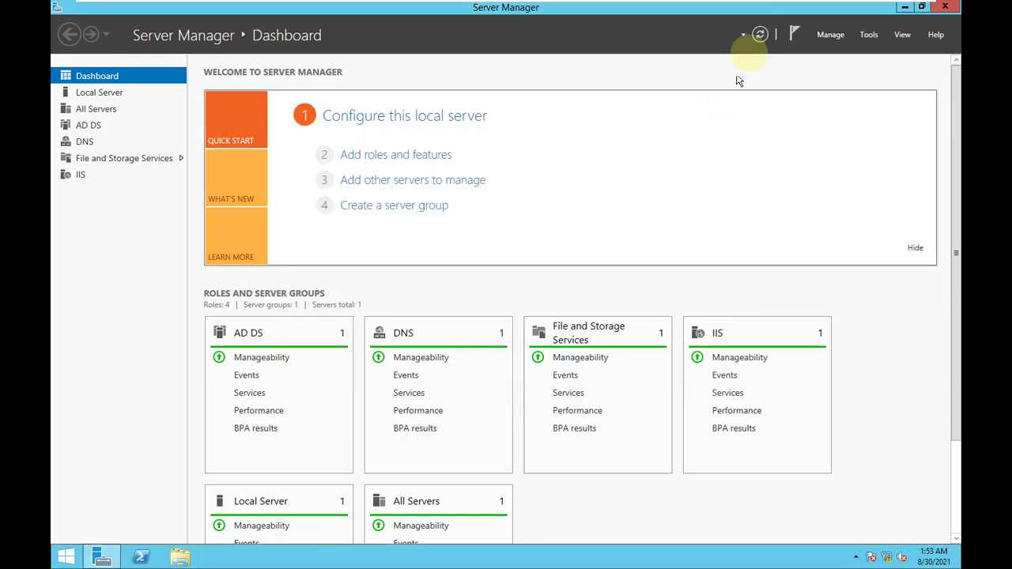
Refresh the Server Manager dashboard and open DNS Manager
left_click(760, 34)
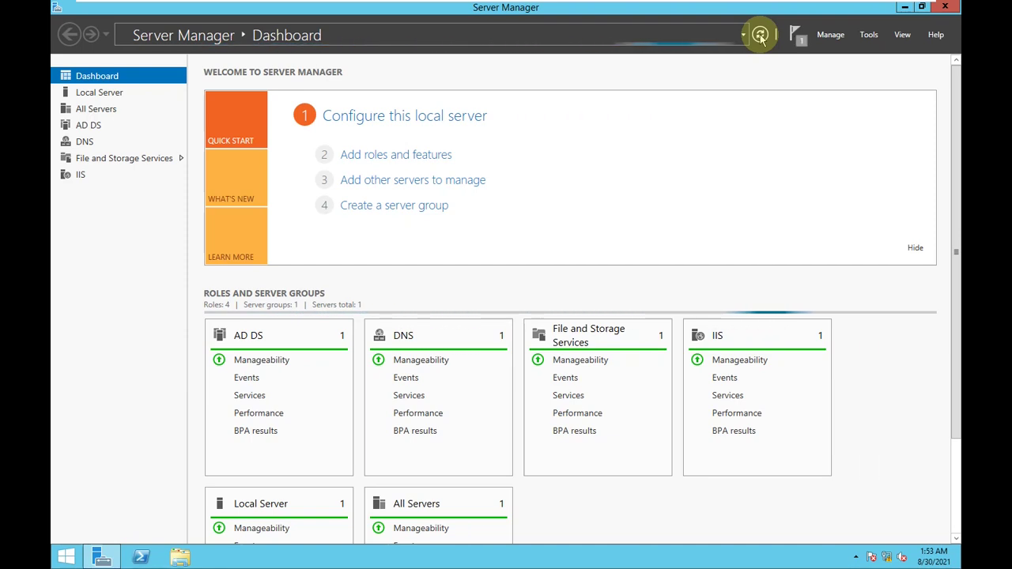
left_click(760, 35)
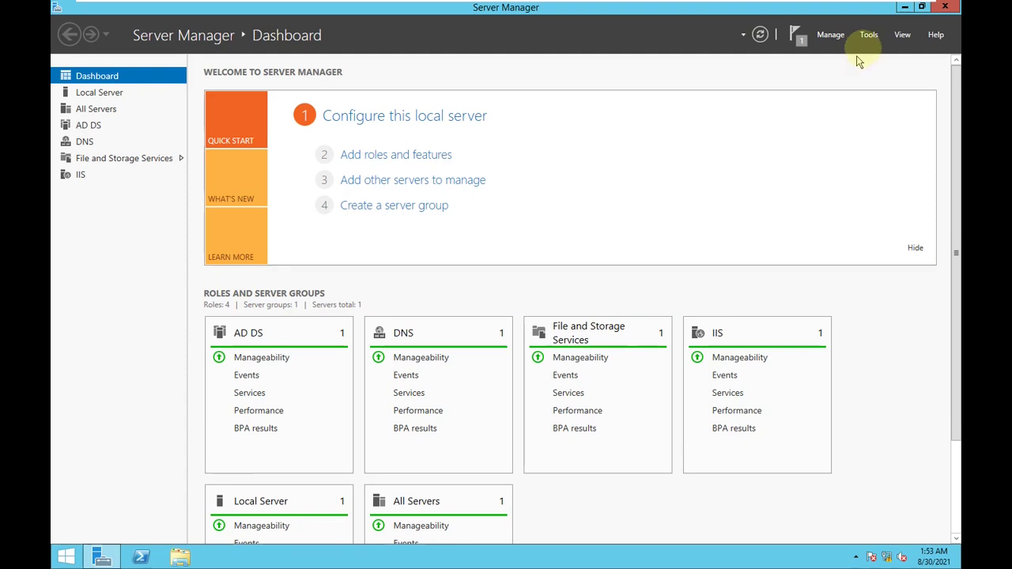
left_click(869, 35)
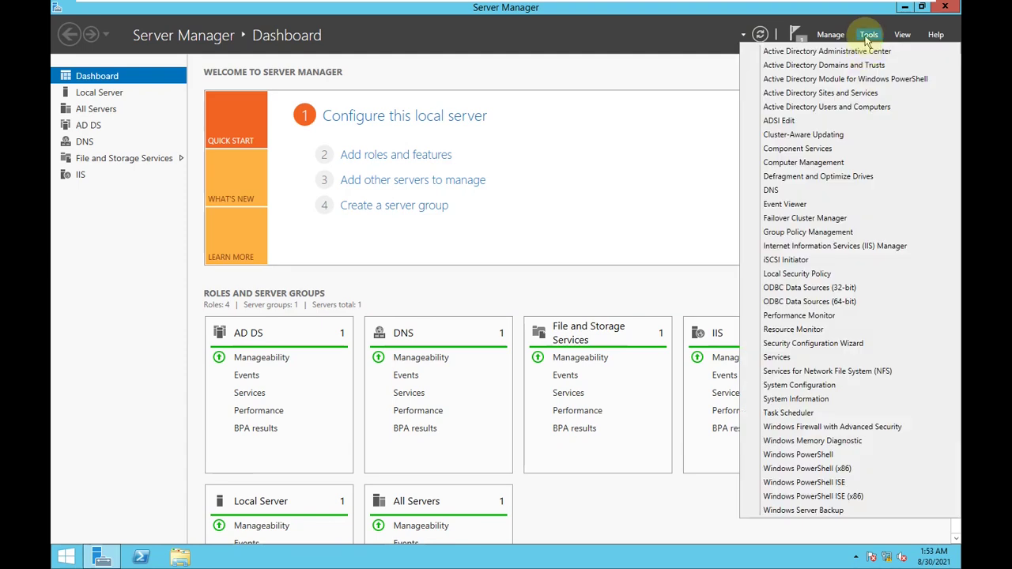
left_click(769, 191)
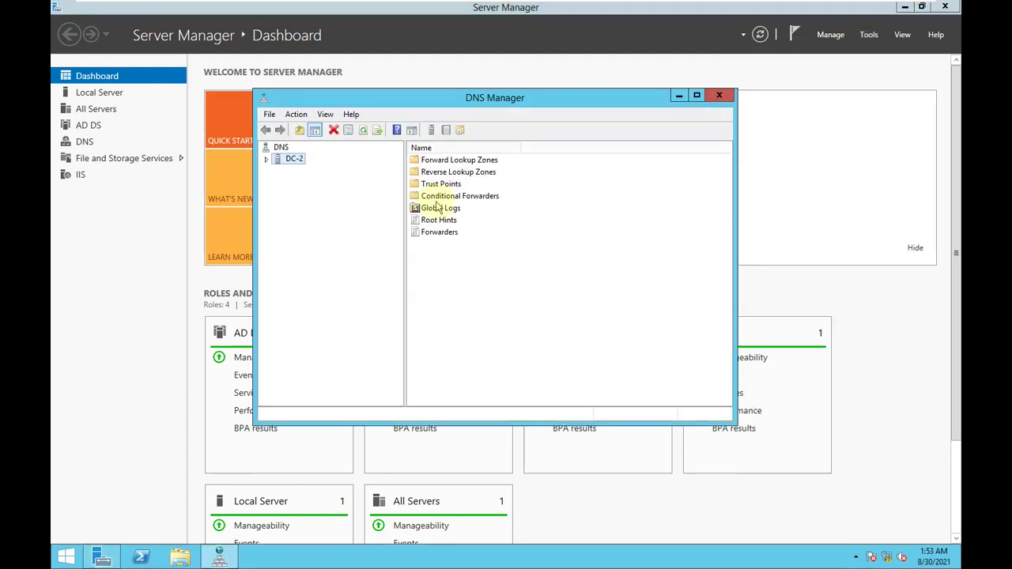
Launch nslookup for DC-2 to check its default server, and close the nslookup window
right_click(296, 162)
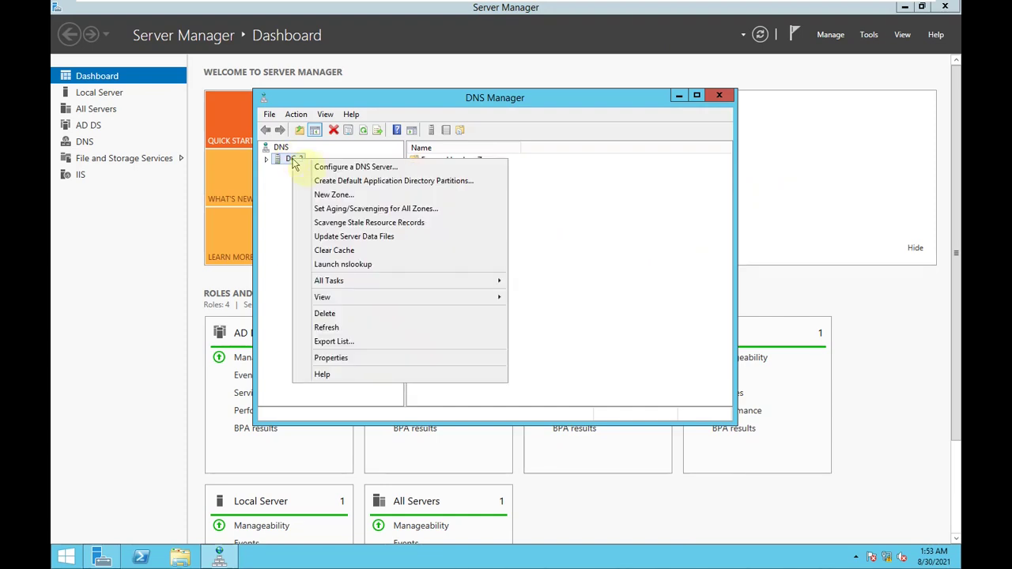
left_click(364, 272)
left_click_drag(402, 110, 561, 123)
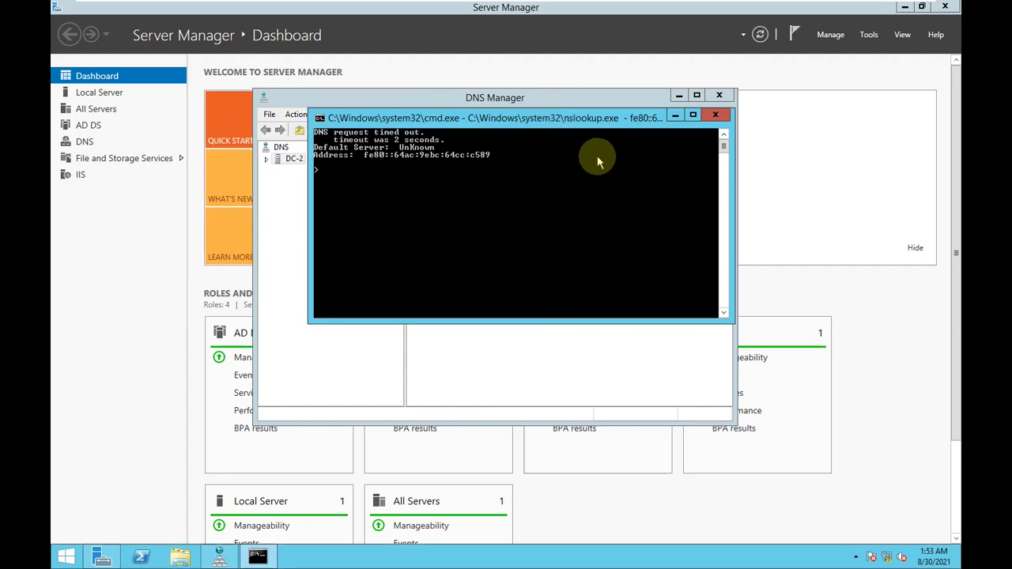
left_click(713, 116)
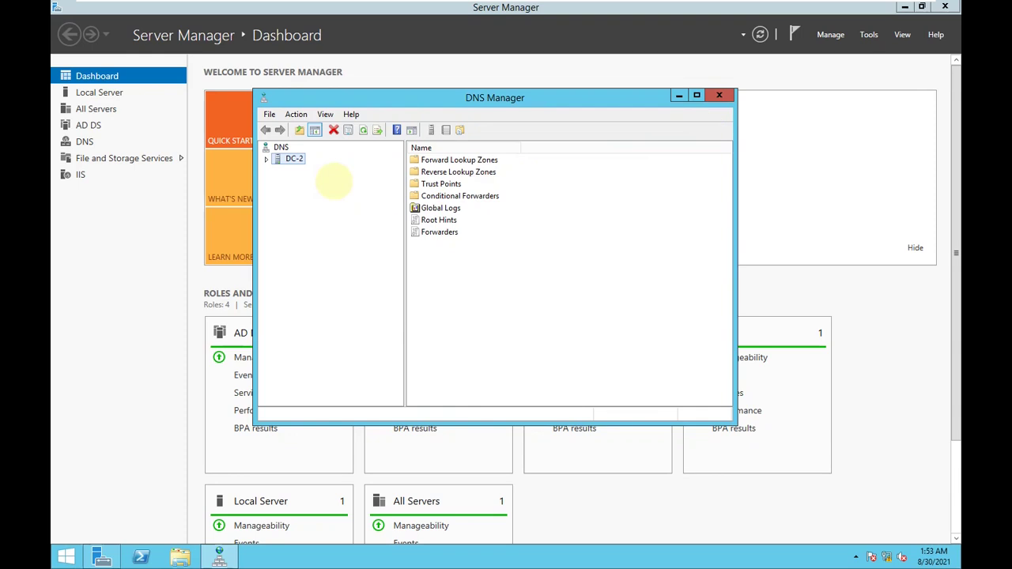
Expand DC-2 and inspect the zones listed under Reverse Lookup Zones
double_click(273, 160)
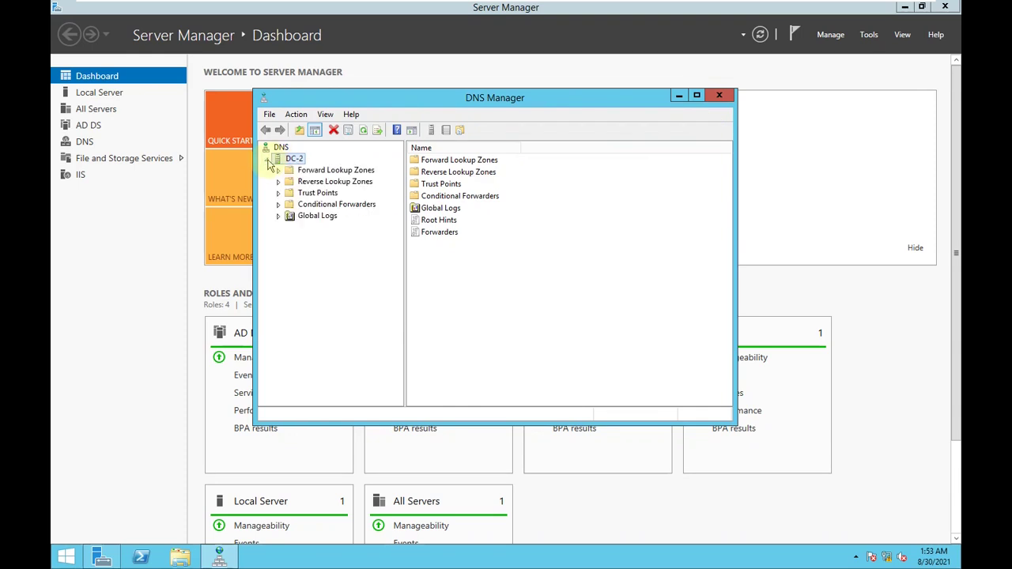
left_click(314, 183)
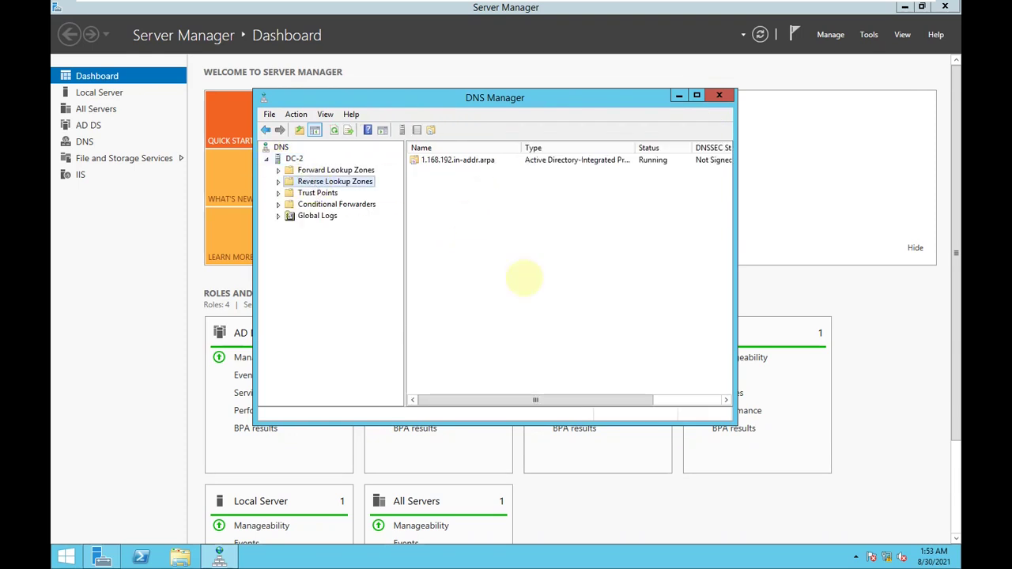
mouse_move(549, 400)
left_mouse_down()
mouse_move(653, 393)
mouse_move(545, 399)
left_mouse_up()
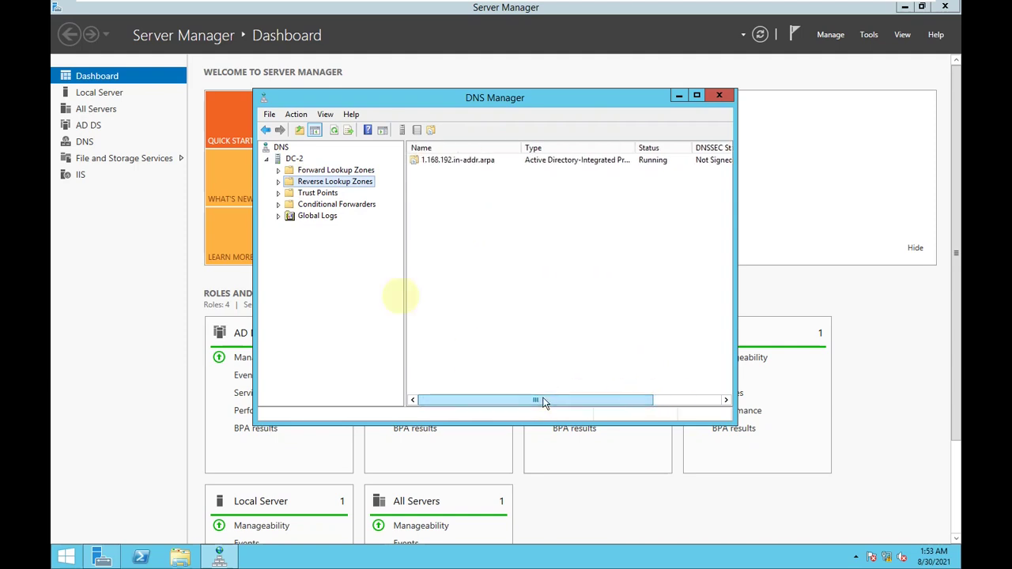
Restrict DC-2's DNS listening interfaces to 192.168.1.2 only by excluding the IPv6 address, and apply the server properties
right_click(293, 158)
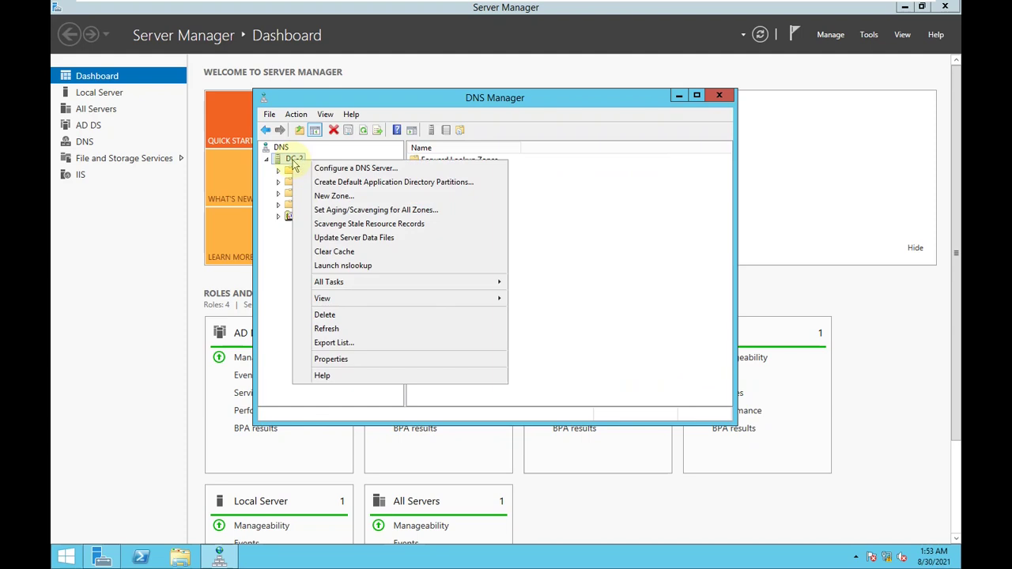
left_click(350, 360)
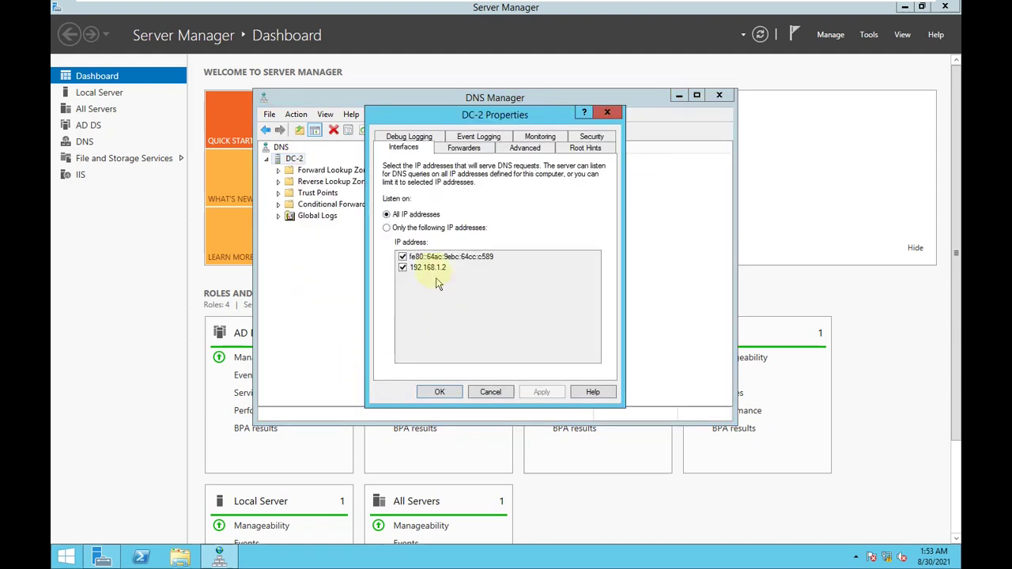
left_click(396, 229)
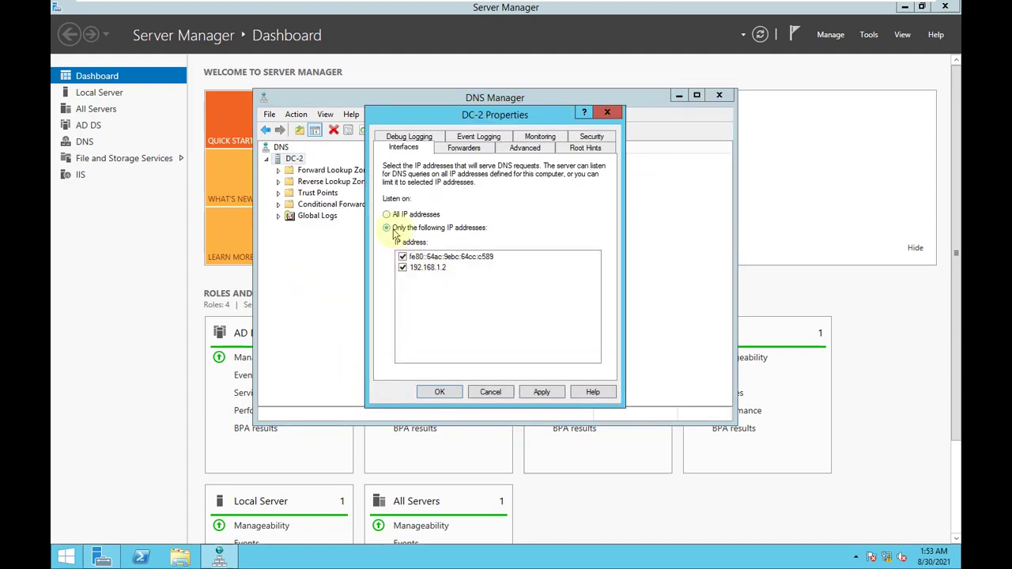
left_click(403, 257)
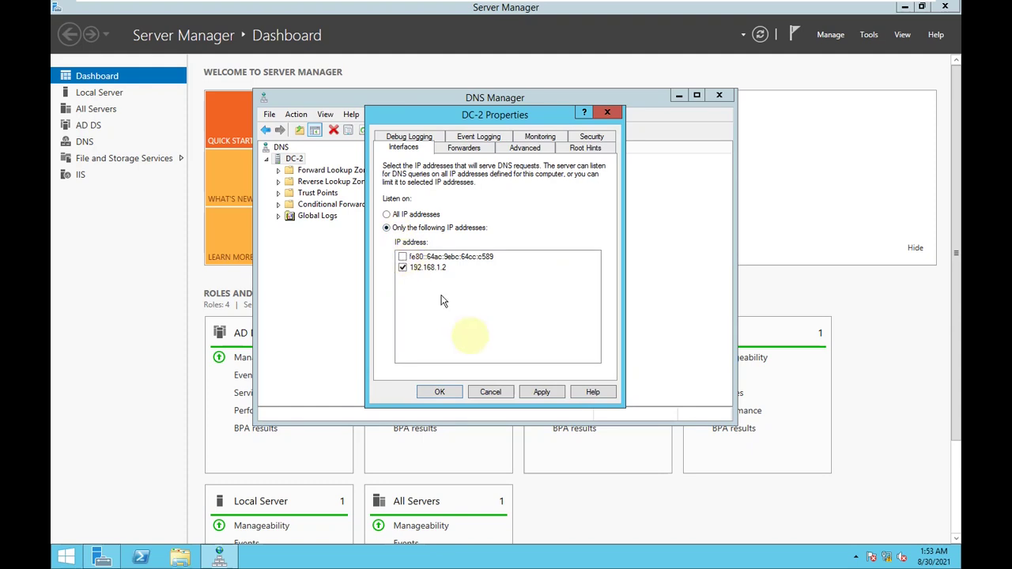
left_click(541, 393)
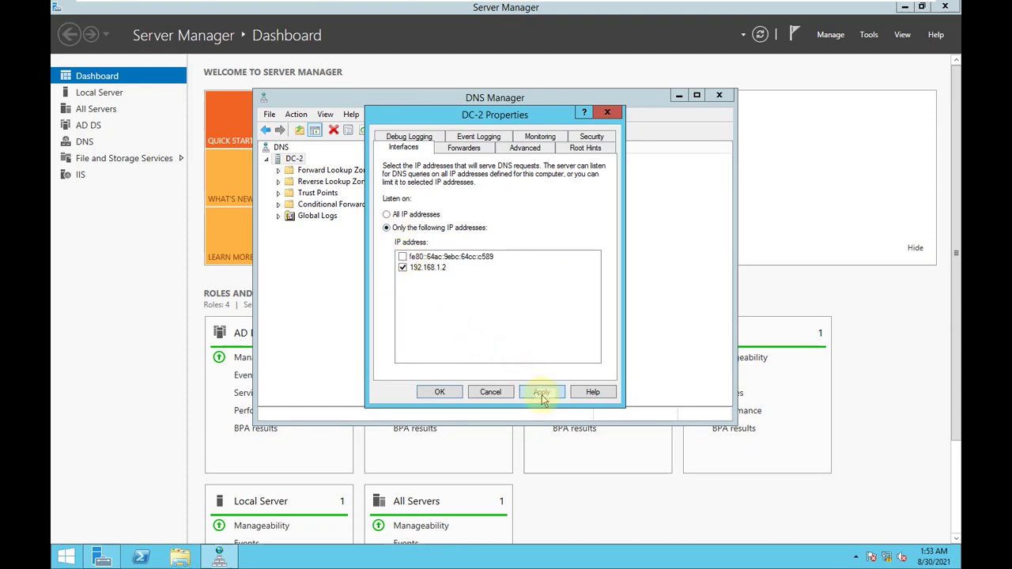
left_click(451, 391)
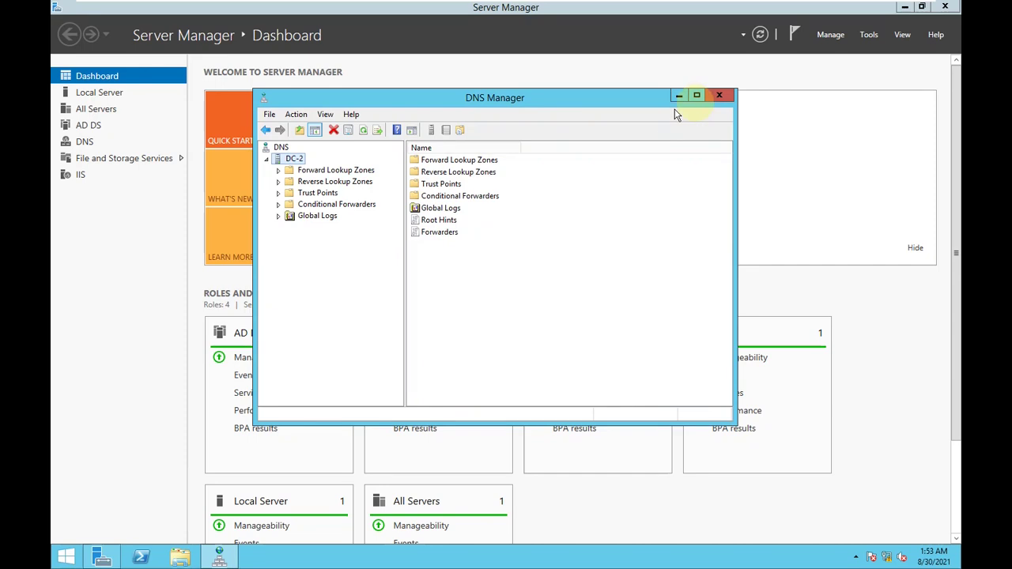
Close DNS Manager, refresh the Server Manager dashboard and reopen DNS Manager
left_click(718, 95)
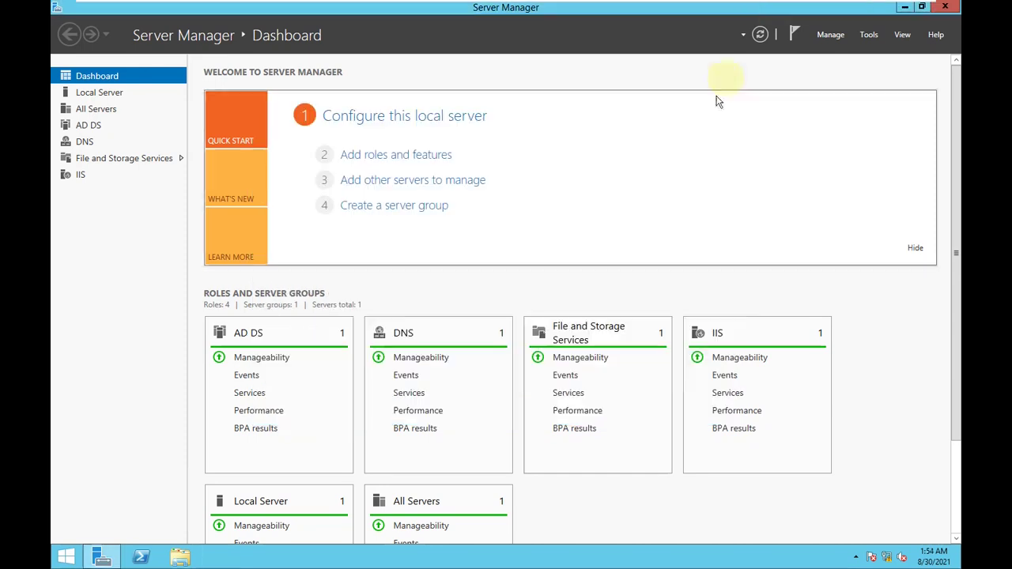
left_click(759, 34)
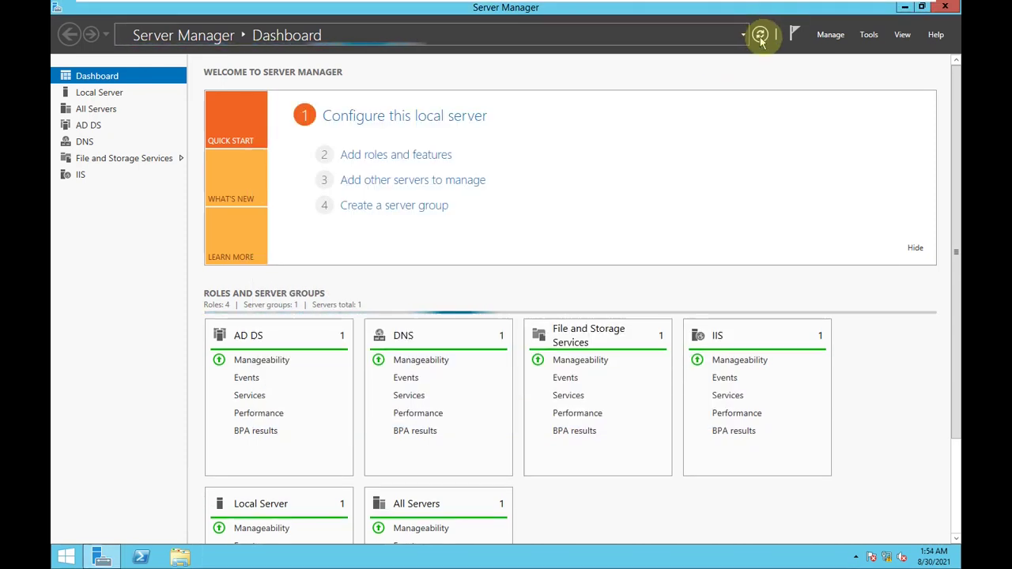
left_click(868, 35)
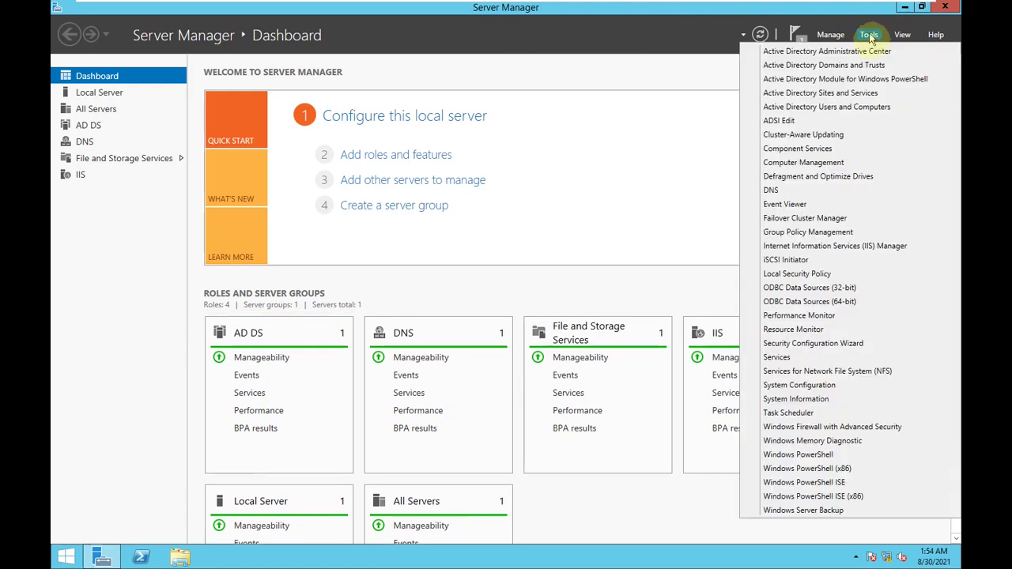
left_click(771, 191)
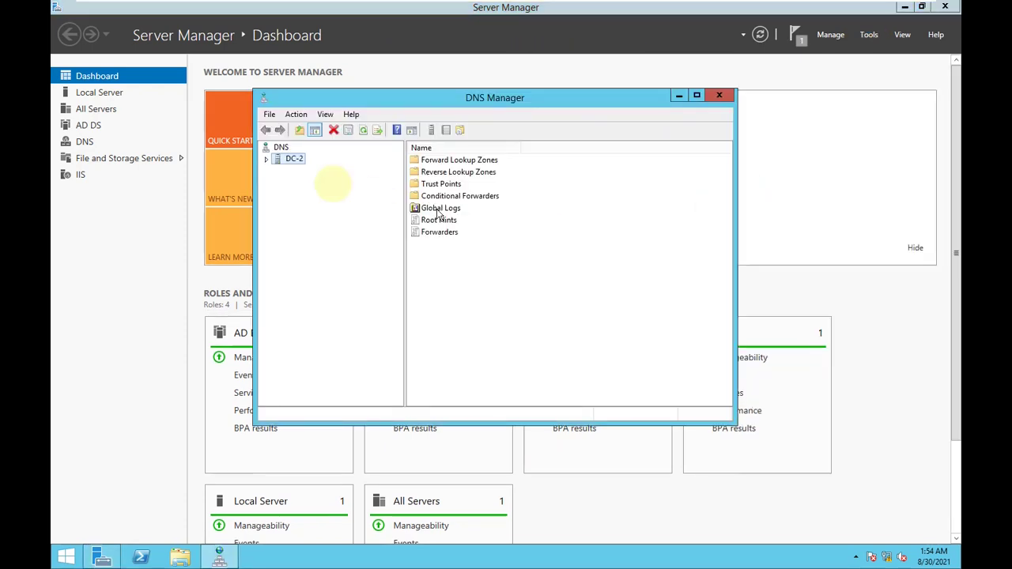
Launch nslookup for DC-2 to recheck the default server after the interface change, and close its window
right_click(289, 160)
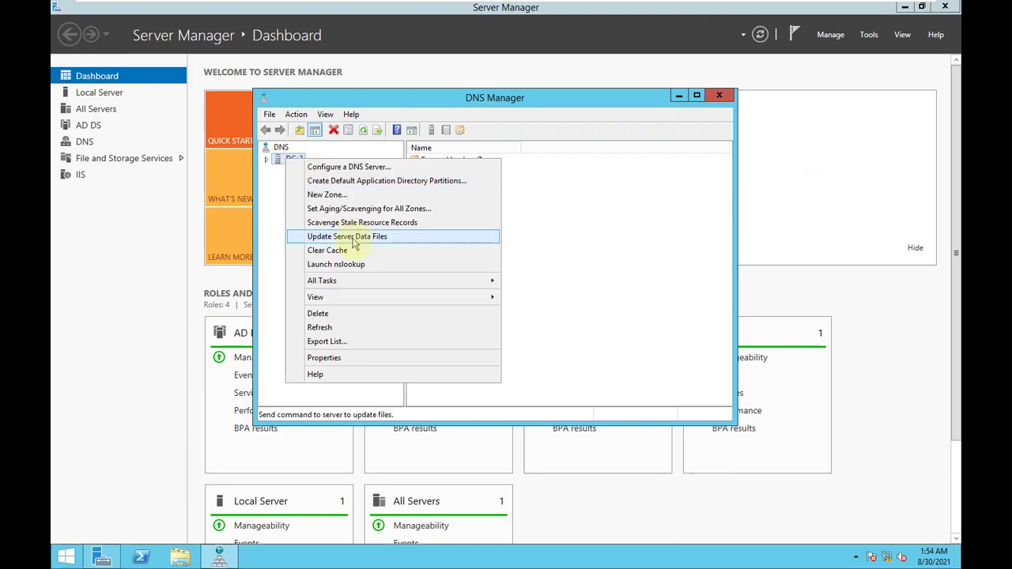
left_click(352, 265)
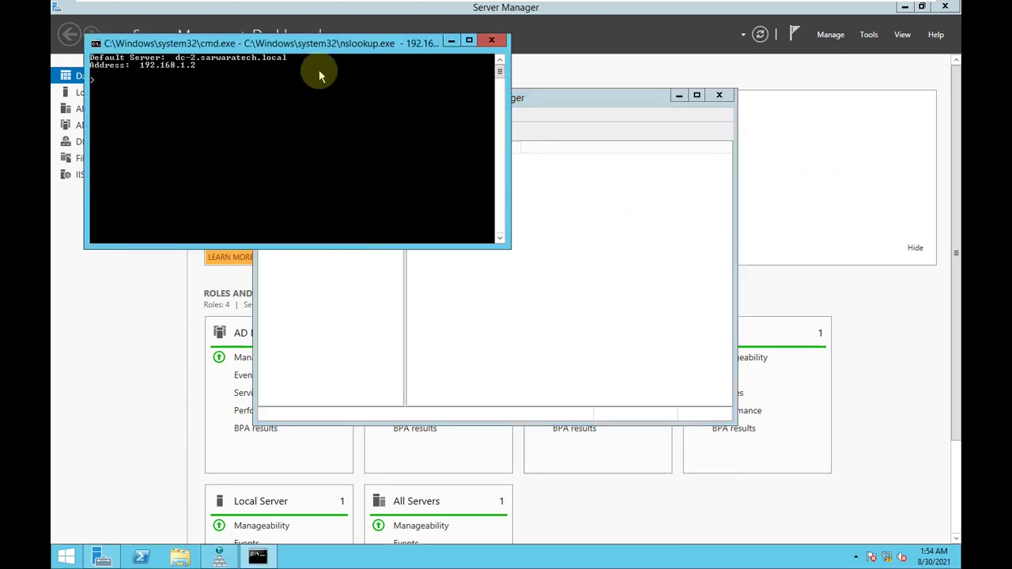
left_click_drag(305, 44, 589, 145)
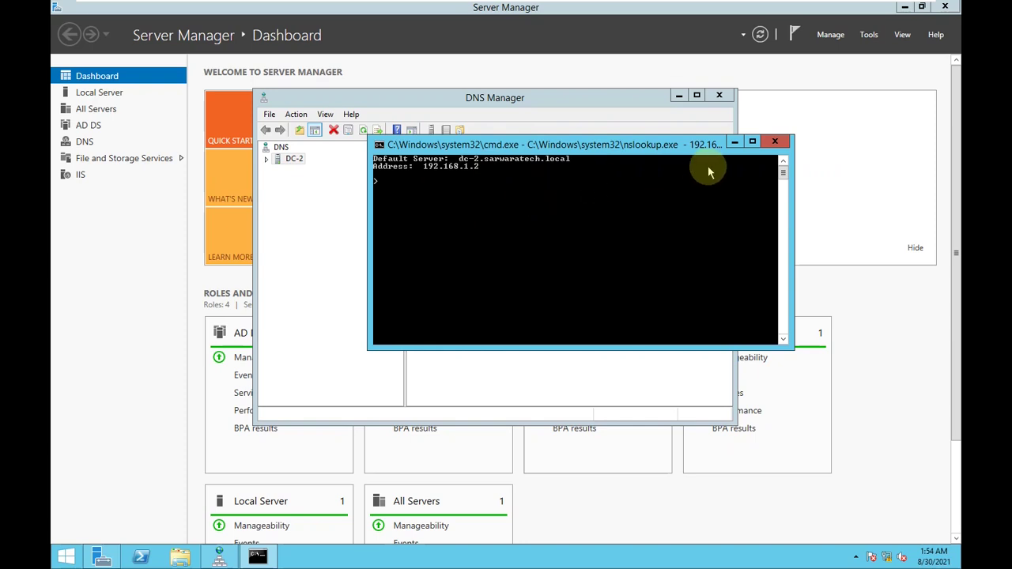
left_click(776, 142)
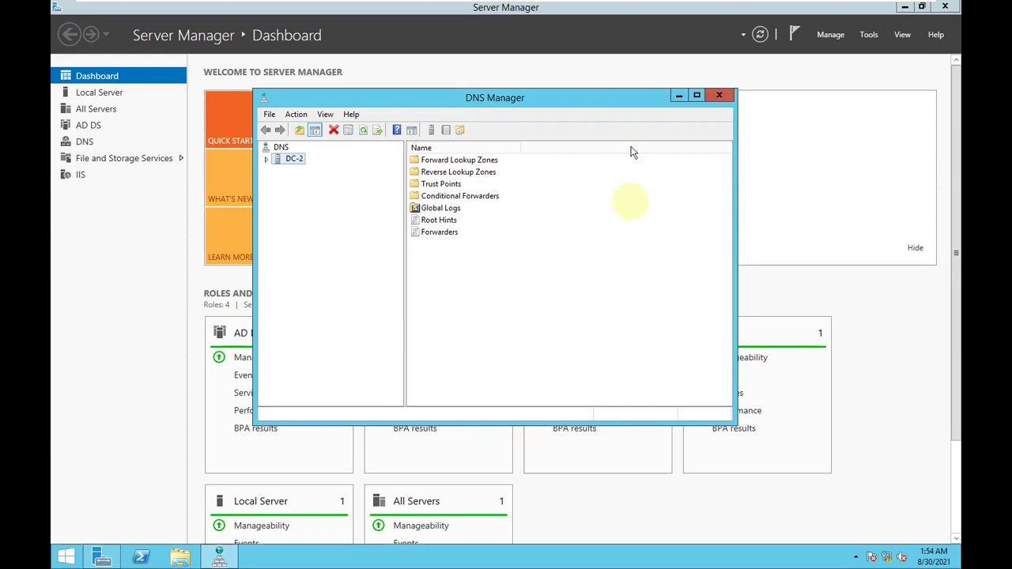
Open a Command Prompt and ping sarwaratech.local to test name resolution
key("super+r")
type("cmd")
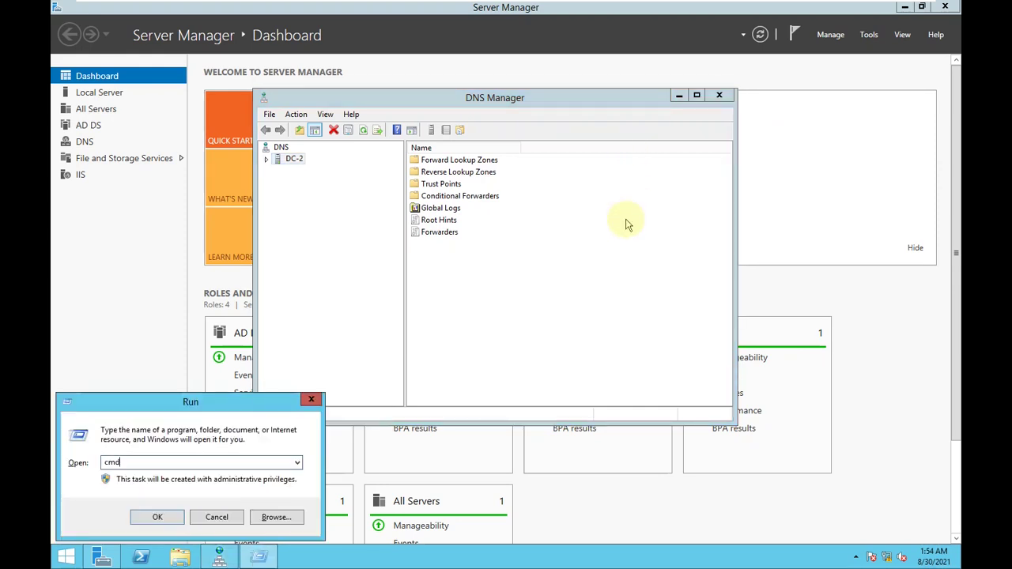
key("Return")
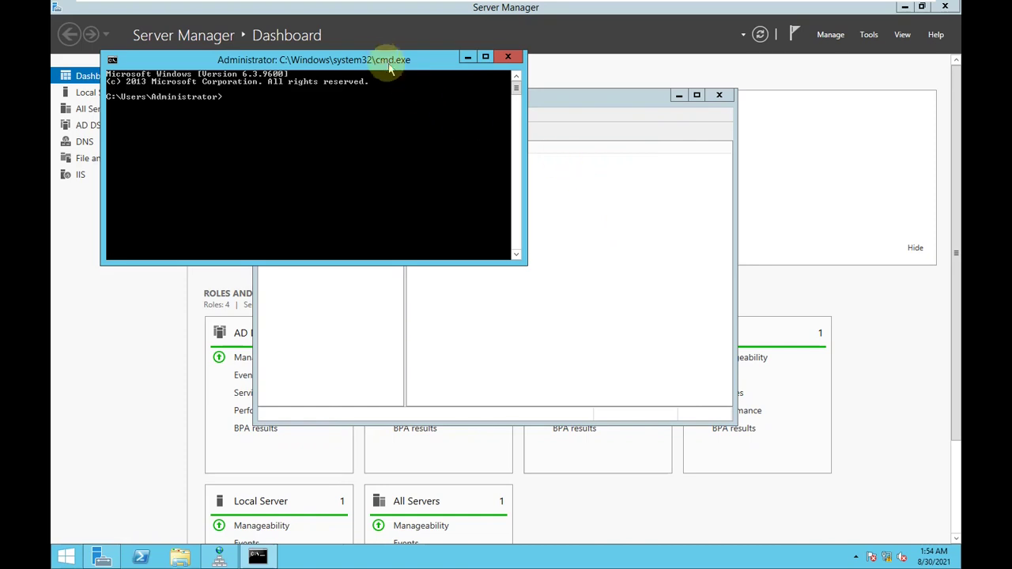
left_click_drag(380, 62, 623, 113)
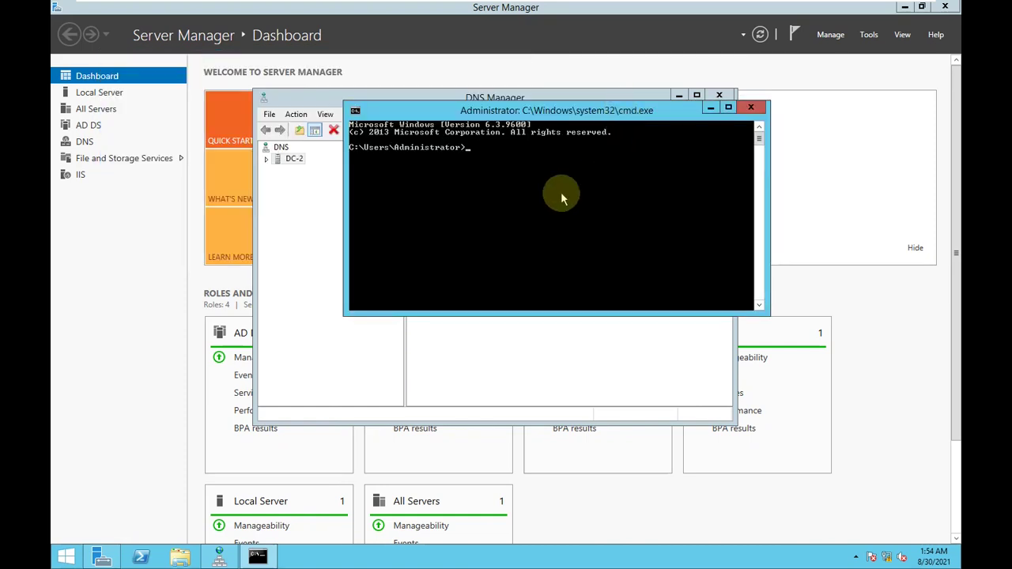
type("strator>ping sarwaratech")
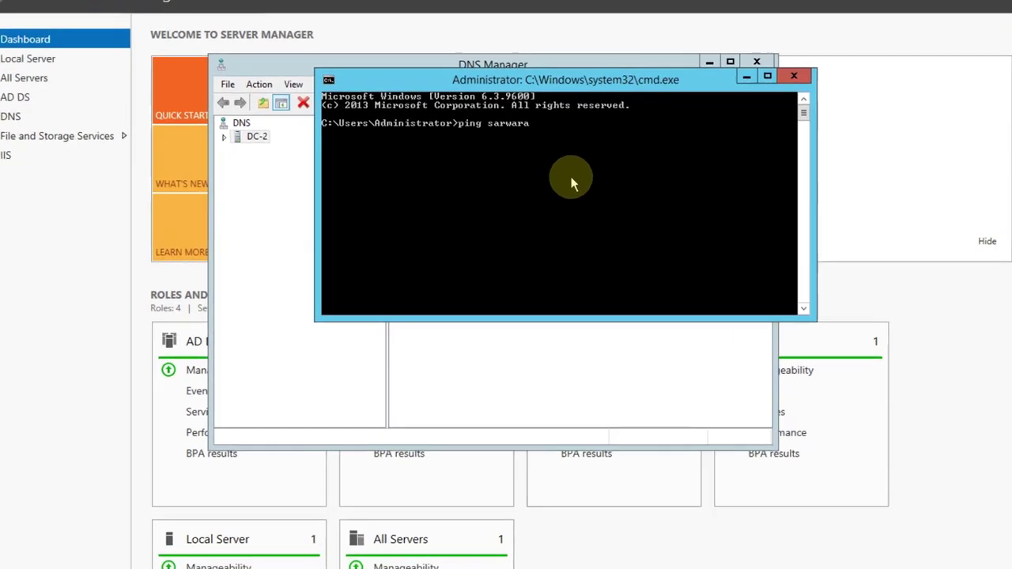
type(".local")
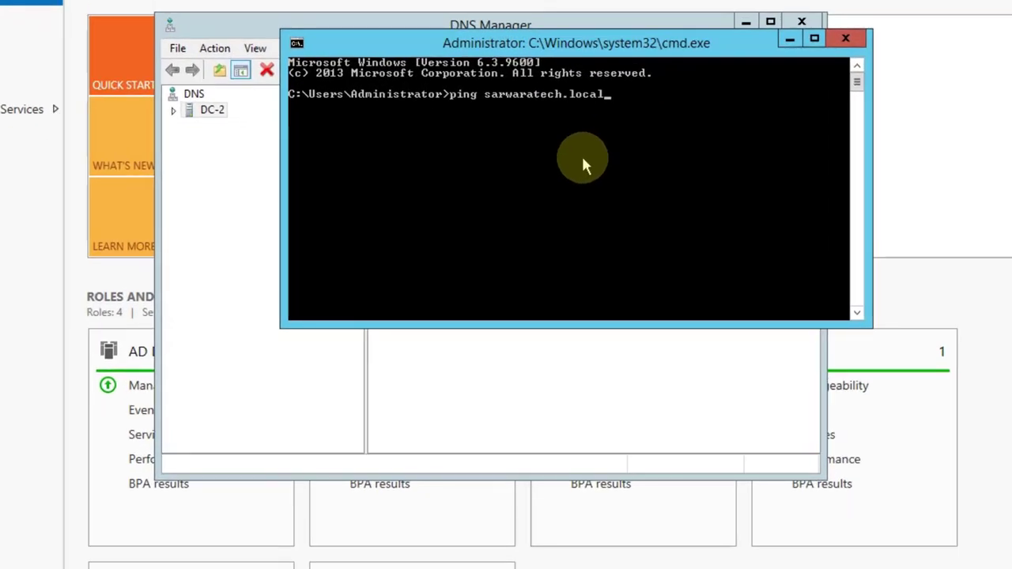
key("Return")
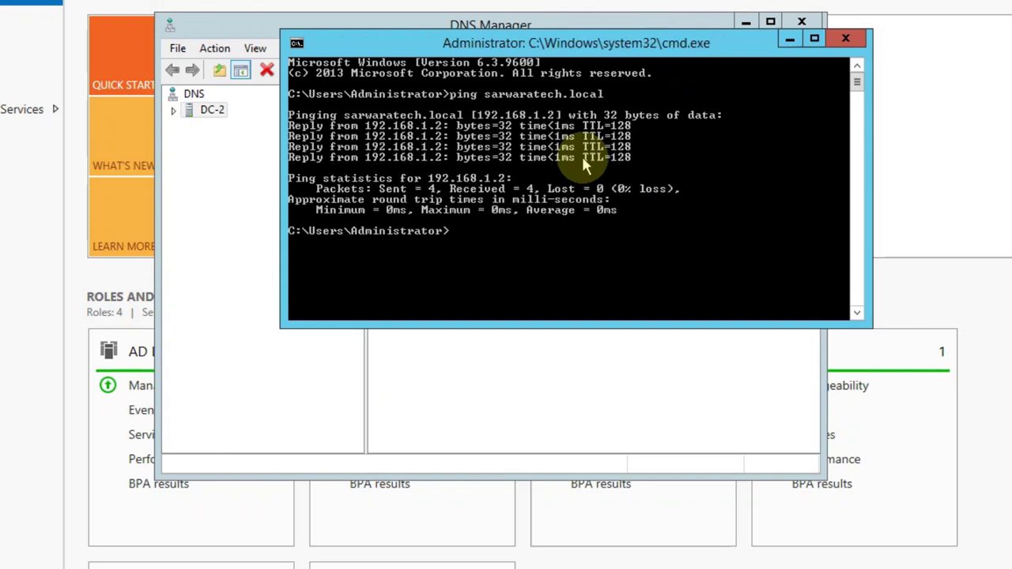
Ping 192.168.1.2 from the Command Prompt and interrupt the ping before it completes
key("Return")
type("ping 192")
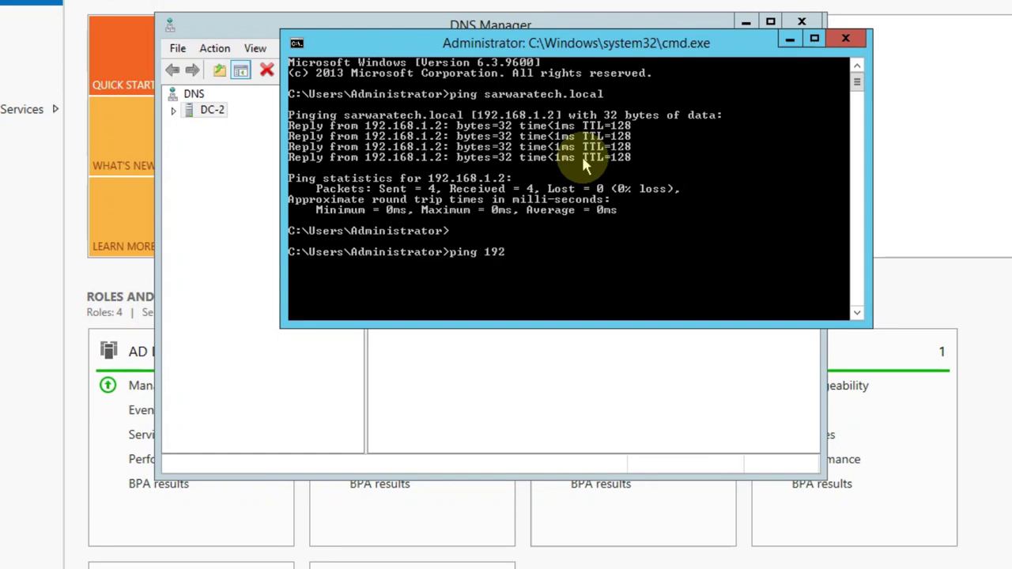
type(".168.1.1")
key("BackSpace")
type("2")
key("Return")
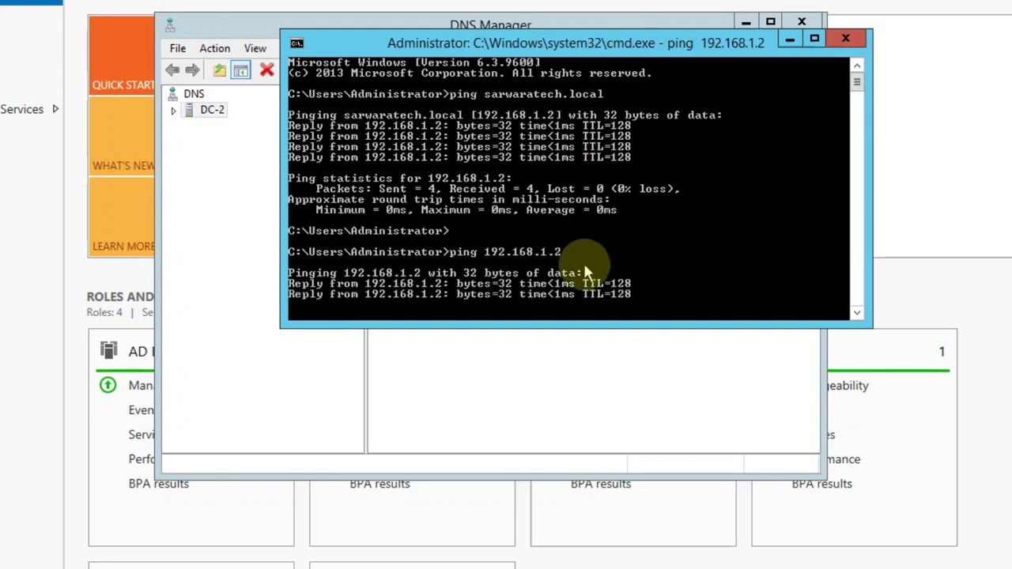
key("ctrl+c")
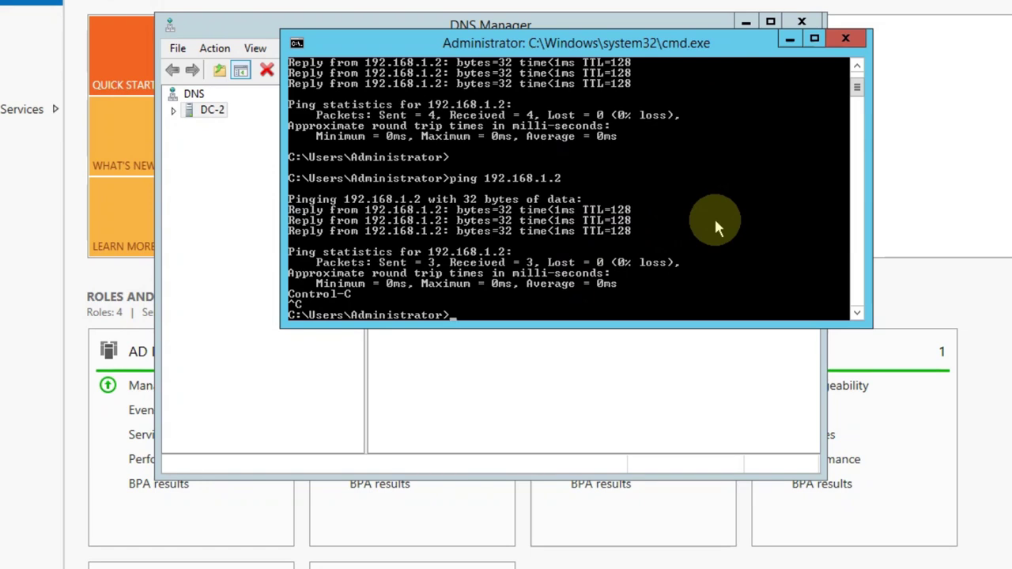
Run nslookup from the Command Prompt to check the default DNS server
type("nsloop")
key("Return")
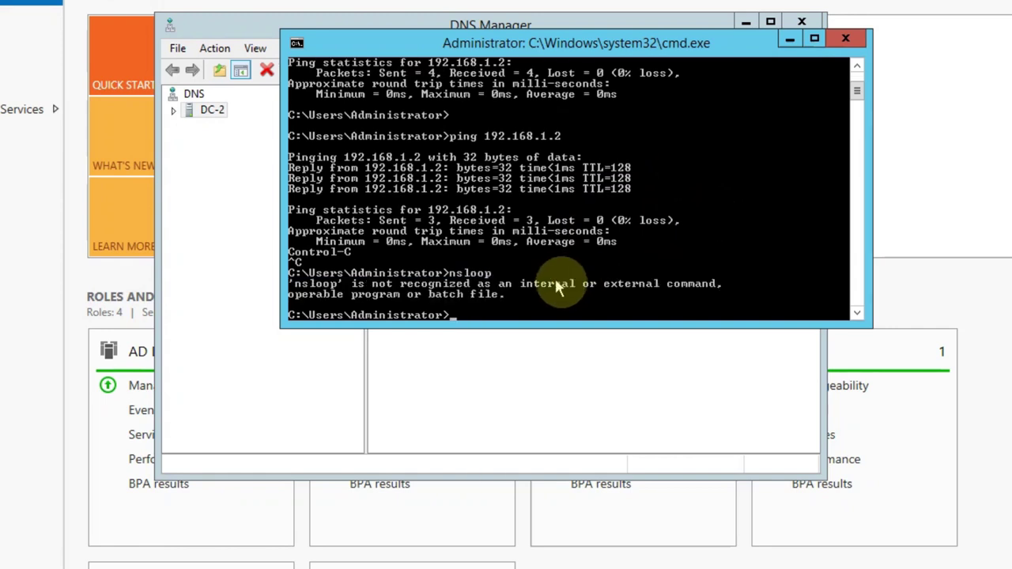
type("nslookup")
key("Return")
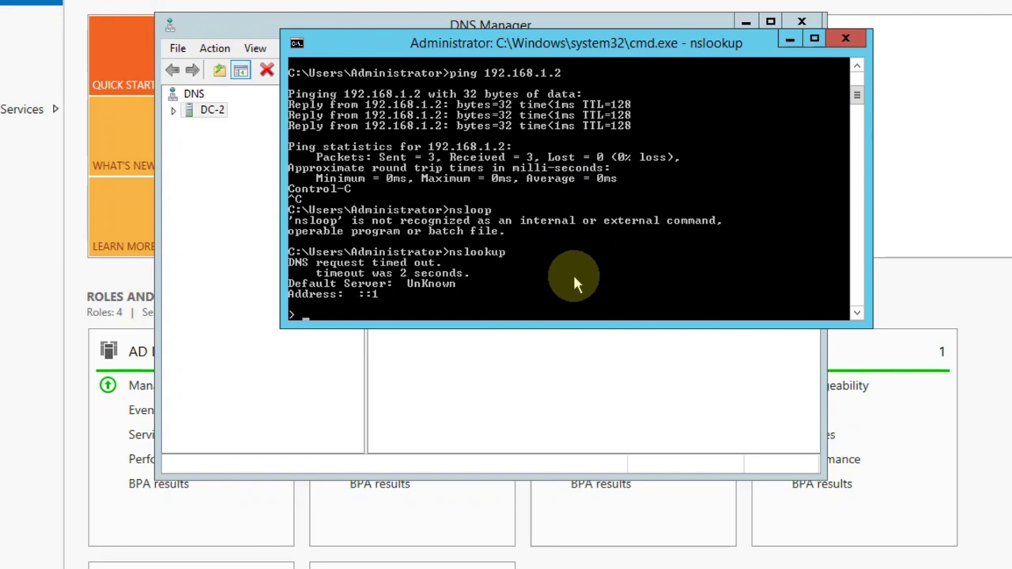
Look up 192.168.1.2 and sarwaratech.local in the running nslookup session, and close the Command Prompt
type("192.168.1.2")
key("Return")
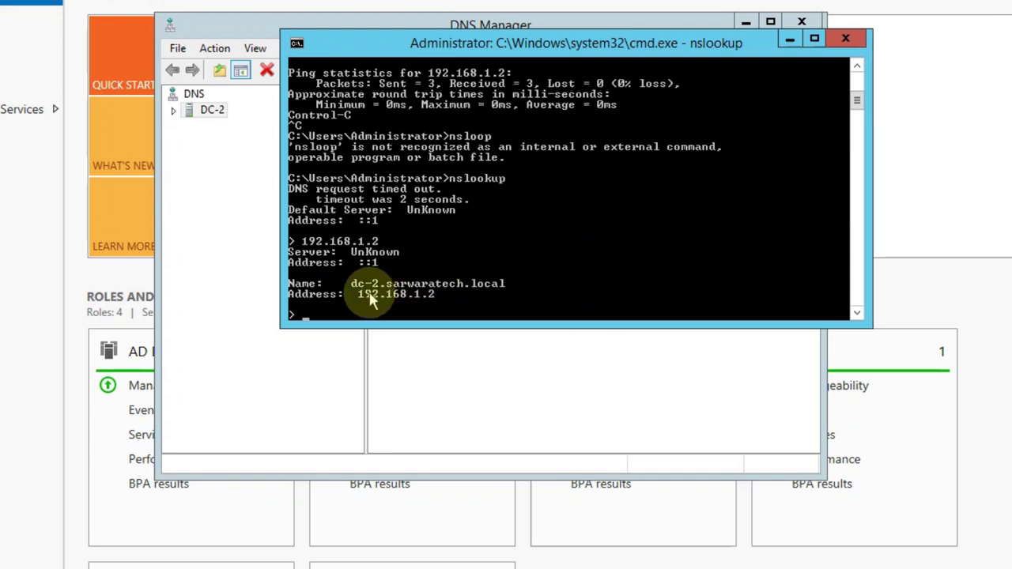
type("sarwara")
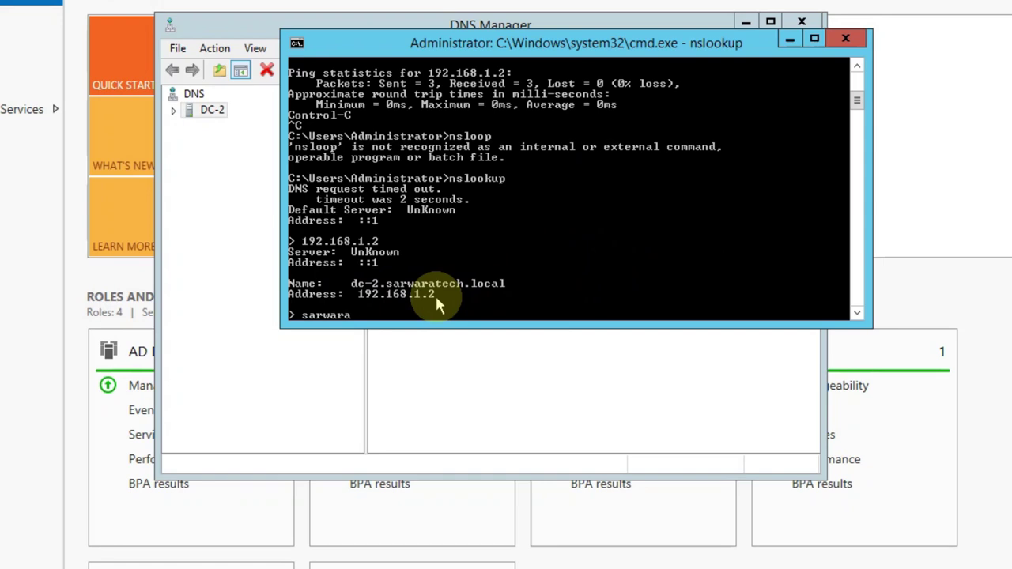
type("tech.local")
key("Return")
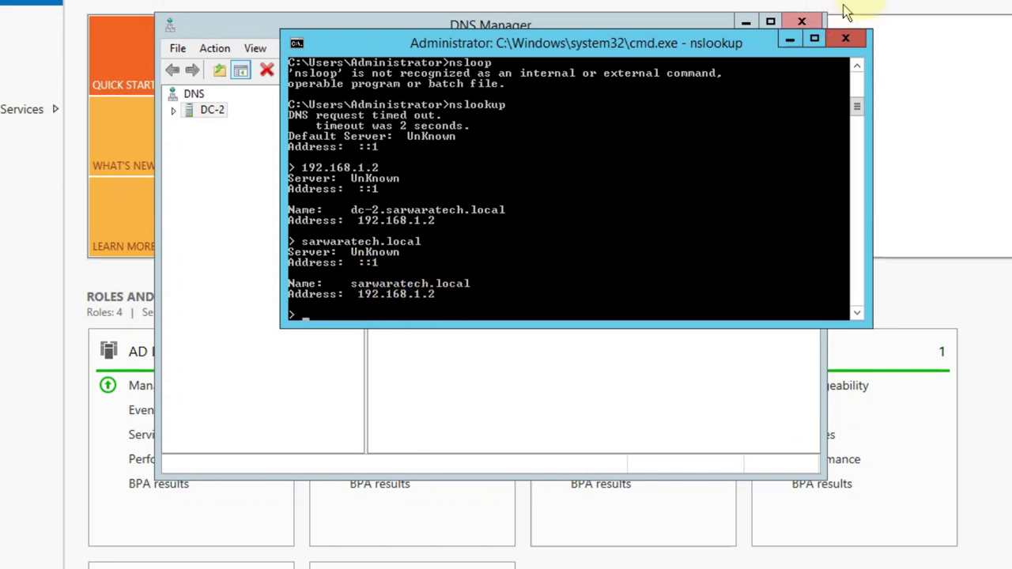
left_click(843, 38)
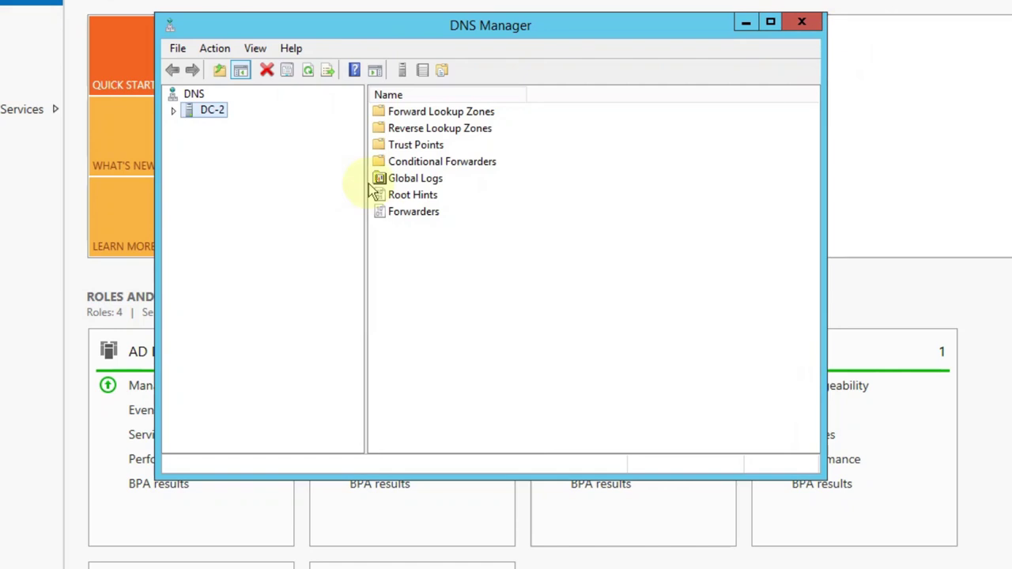
Expand DC-2 in DNS Manager to view its reverse lookup zones, and minimize the window
left_click(173, 112)
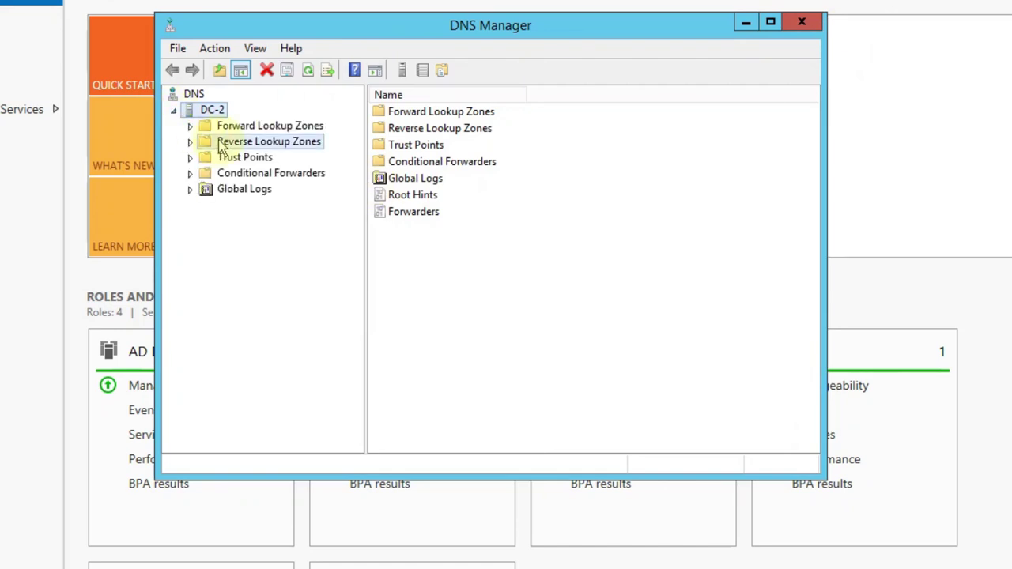
left_click(223, 143)
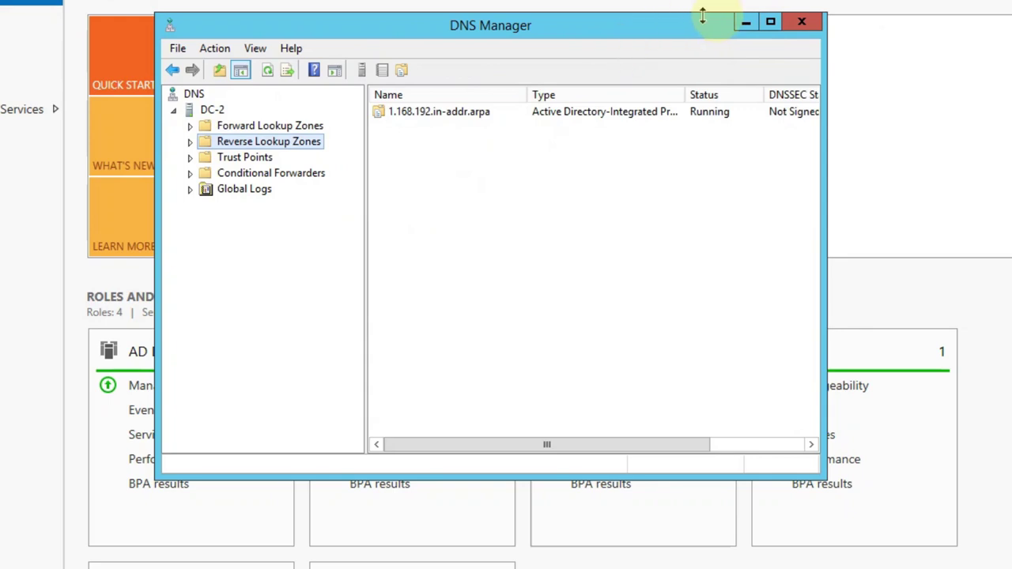
left_click(745, 23)
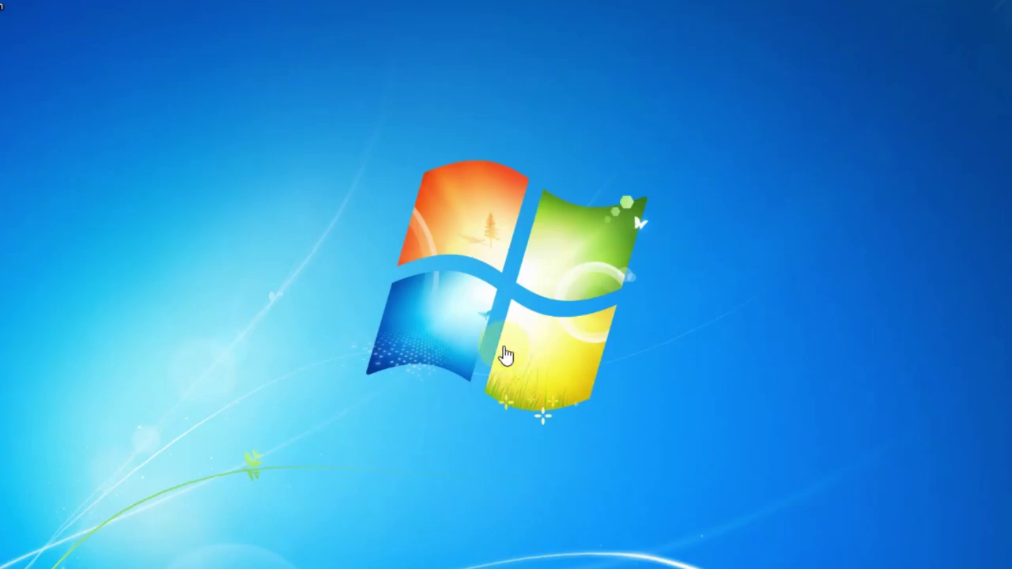
On the Windows 7 client, open a Command Prompt, ping sarwaratech.local and interrupt the ping before it completes
key("super+r")
type("cmd")
key("Return")
type("pi")
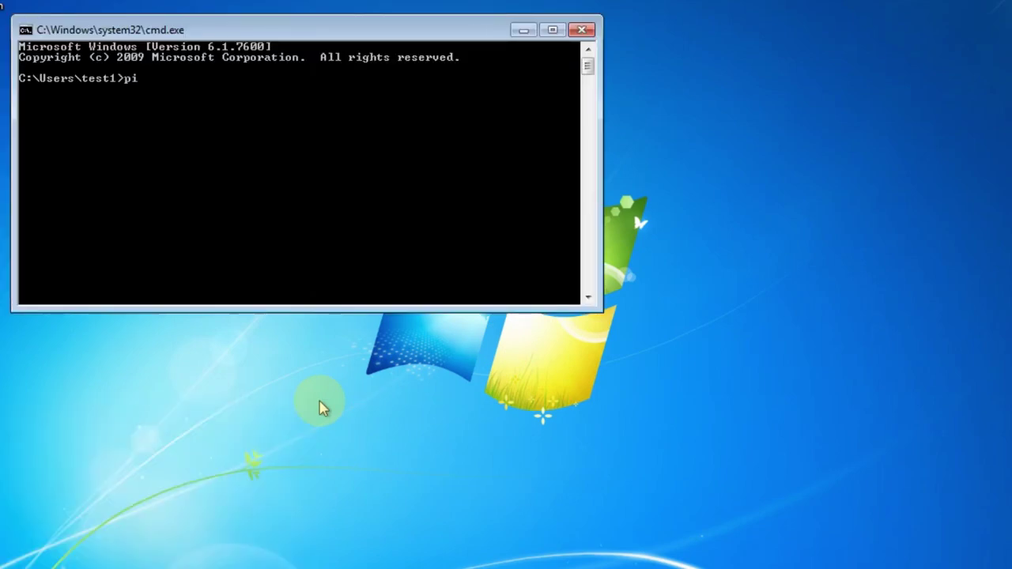
type("ng sarwaratech.local")
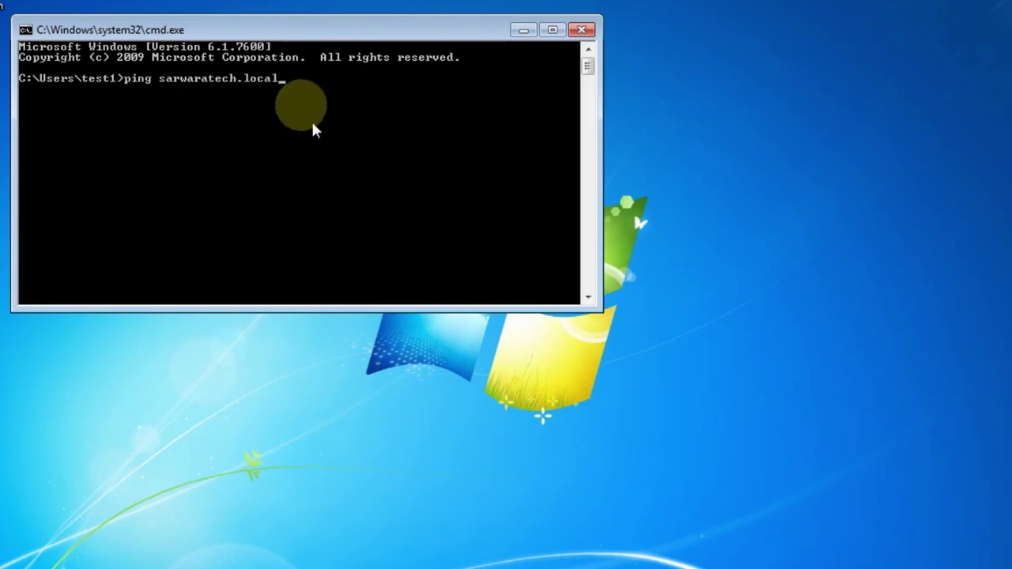
left_click_drag(283, 38, 480, 84)
key("Return")
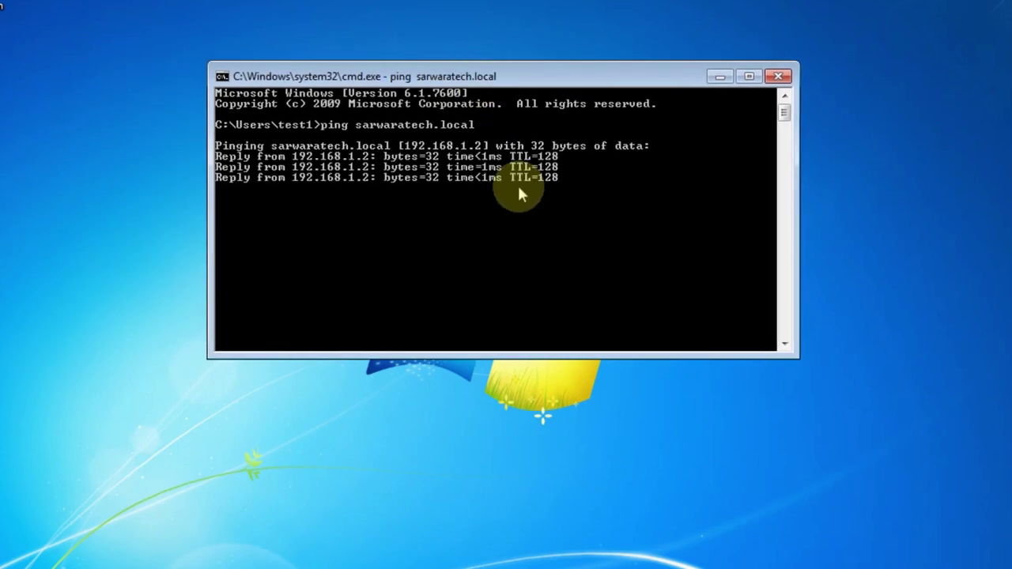
key("ctrl+c")
Ping 192.168.1.2 from the client's Command Prompt and close its window
type("ping 192.168.1.2")
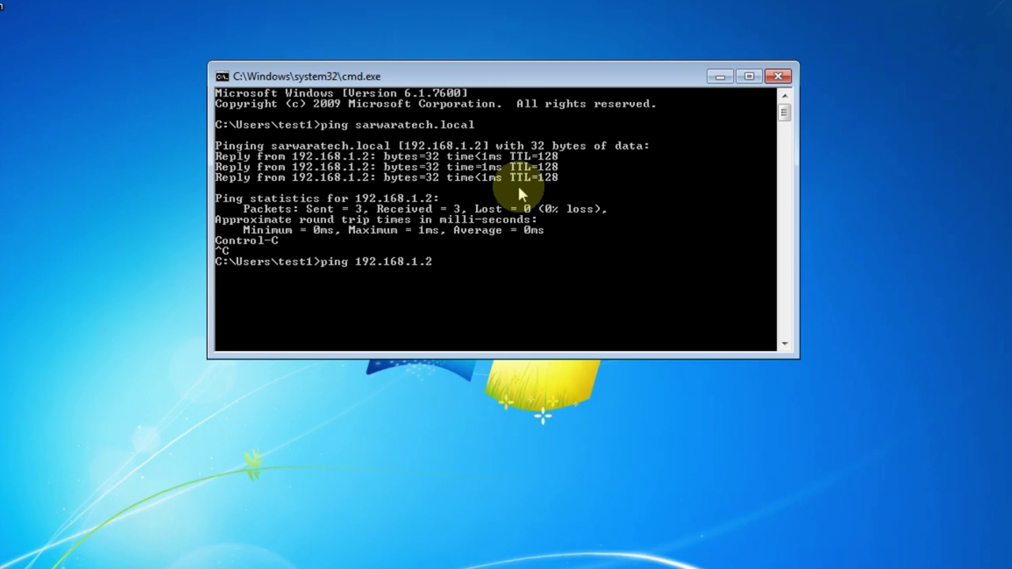
key("Return")
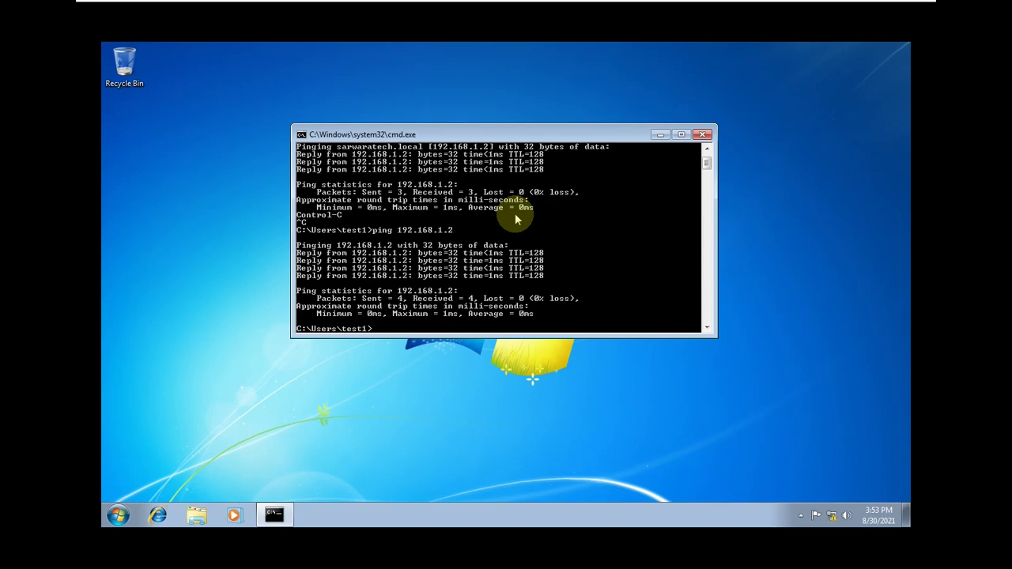
key("Return")
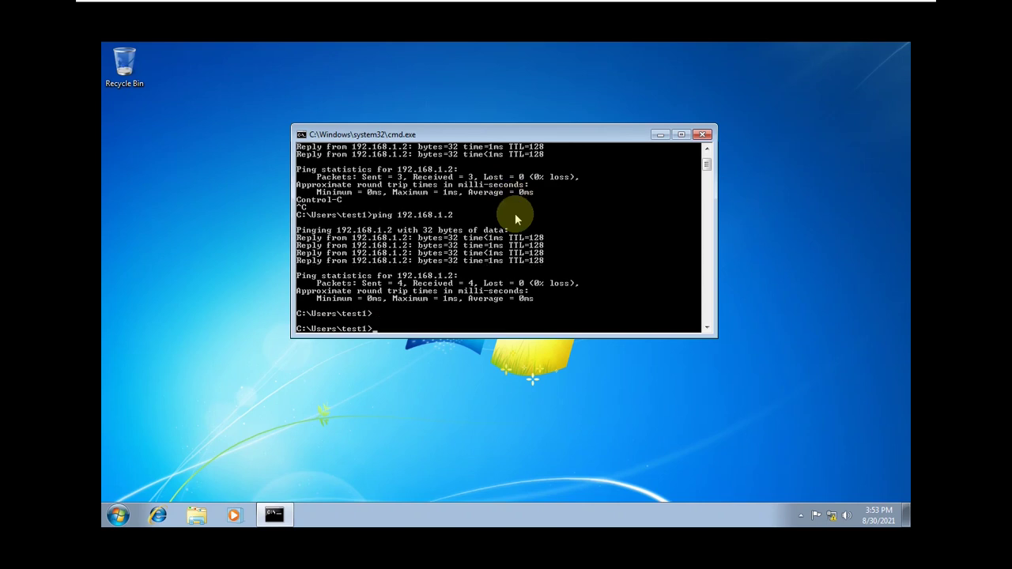
left_click(705, 136)
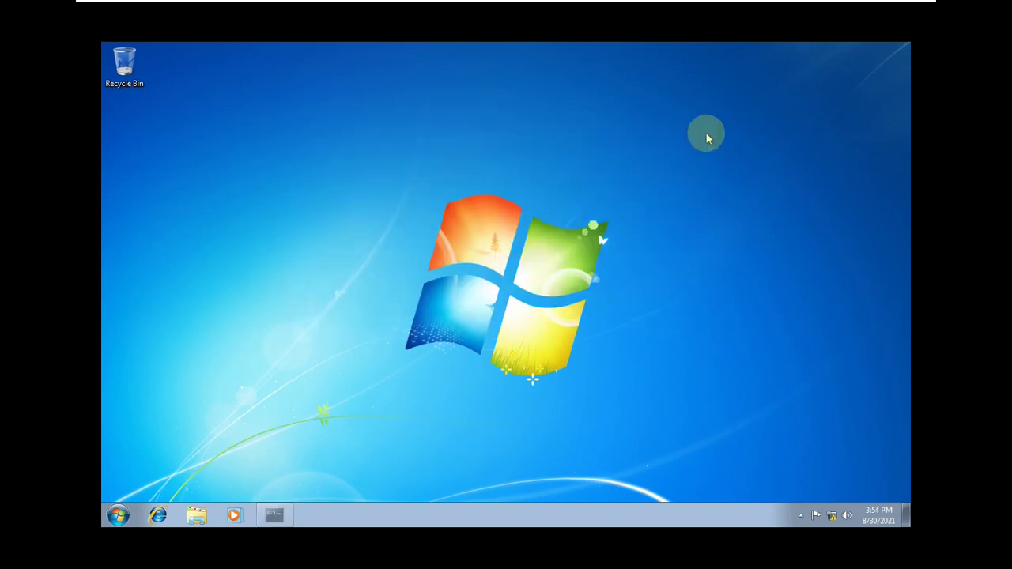
Switch from the Windows 7 client back to the Windows Server 2012 virtual machine
right_click(622, 167)
left_click(649, 204)
mouse_move(563, 44)
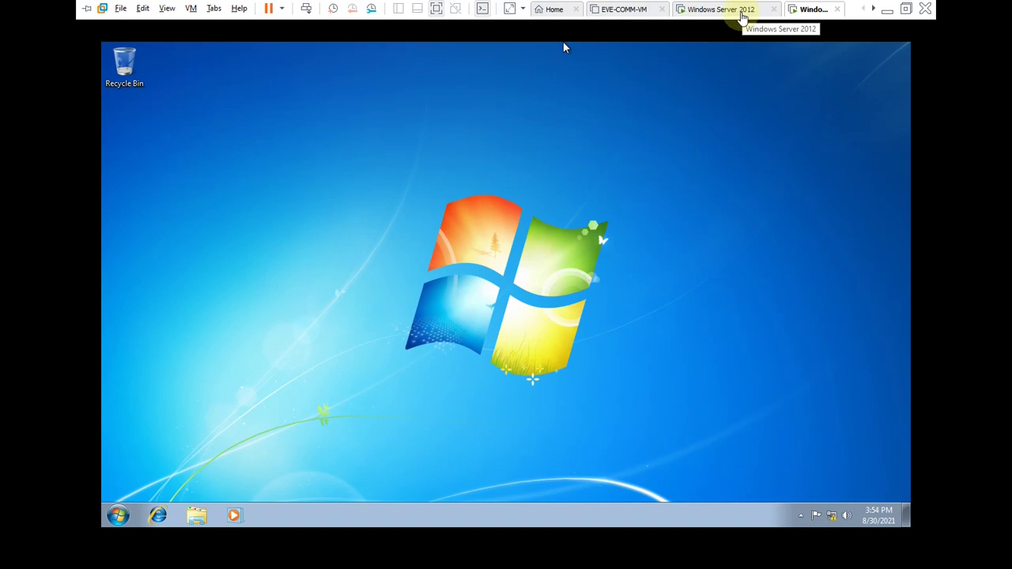
left_click(735, 11)
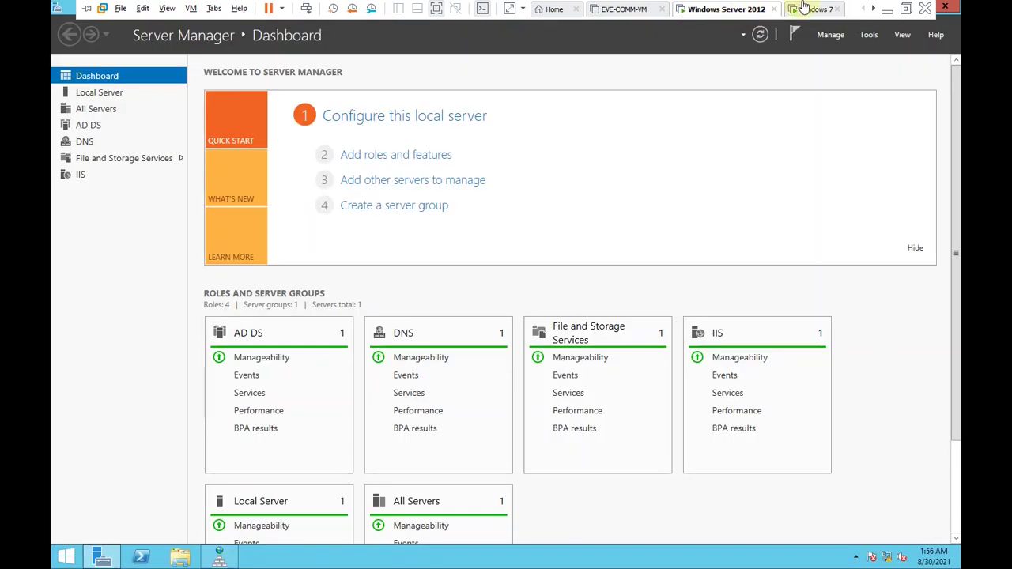